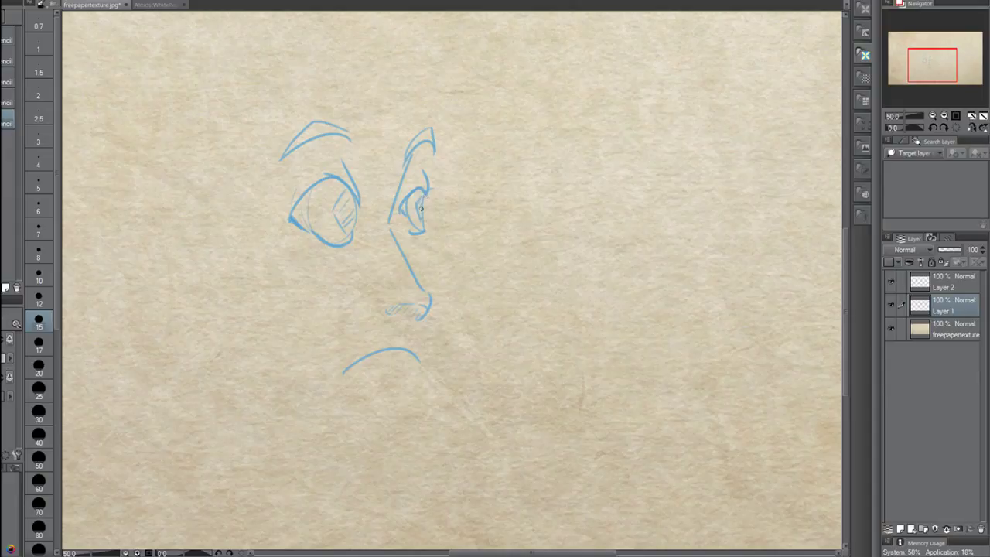
# - Darken the pupils of both eyes and sketch the ear's curved outline beside the face
pyautogui.moveTo(421, 195); pyautogui.dragTo(419, 219)
pyautogui.moveTo(346, 229); pyautogui.dragTo(333, 205)
pyautogui.moveTo(230, 179)
pyautogui.mouseDown()
pyautogui.moveTo(238, 202)
pyautogui.moveTo(201, 242)
pyautogui.mouseUp()
pyautogui.hotkey('ctrl', 'z')
pyautogui.hotkey('ctrl', 'z')
pyautogui.moveTo(230, 186); pyautogui.dragTo(249, 216)
# - Draw the jawline from below the ear down towards the chin
pyautogui.moveTo(224, 179)
pyautogui.mouseDown()
pyautogui.moveTo(209, 261)
pyautogui.moveTo(260, 327)
pyautogui.moveTo(334, 410)
pyautogui.mouseUp()
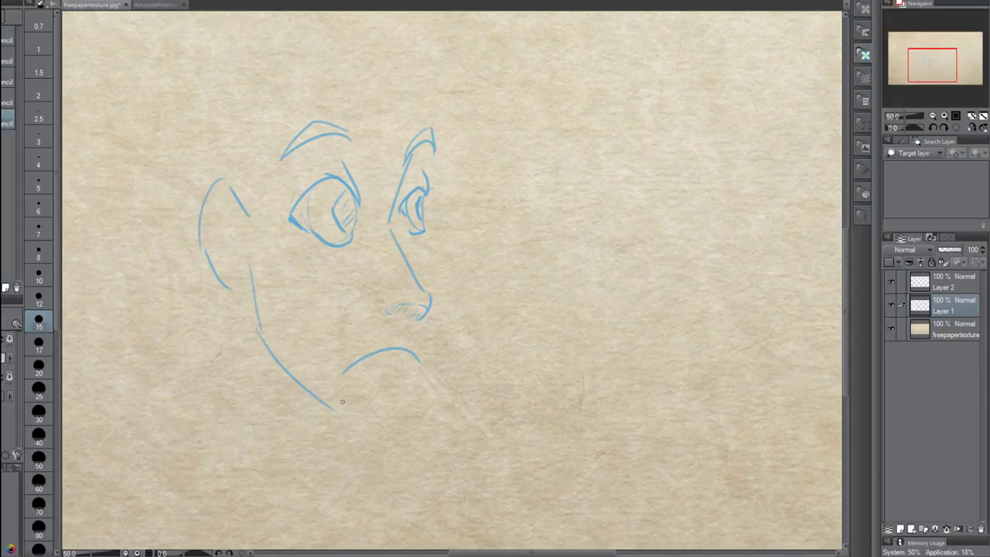
pyautogui.hotkey('ctrl', 'z')
pyautogui.hotkey('ctrl', 'z')
pyautogui.moveTo(248, 271)
pyautogui.mouseDown()
pyautogui.moveTo(265, 358)
pyautogui.moveTo(352, 431)
pyautogui.mouseUp()
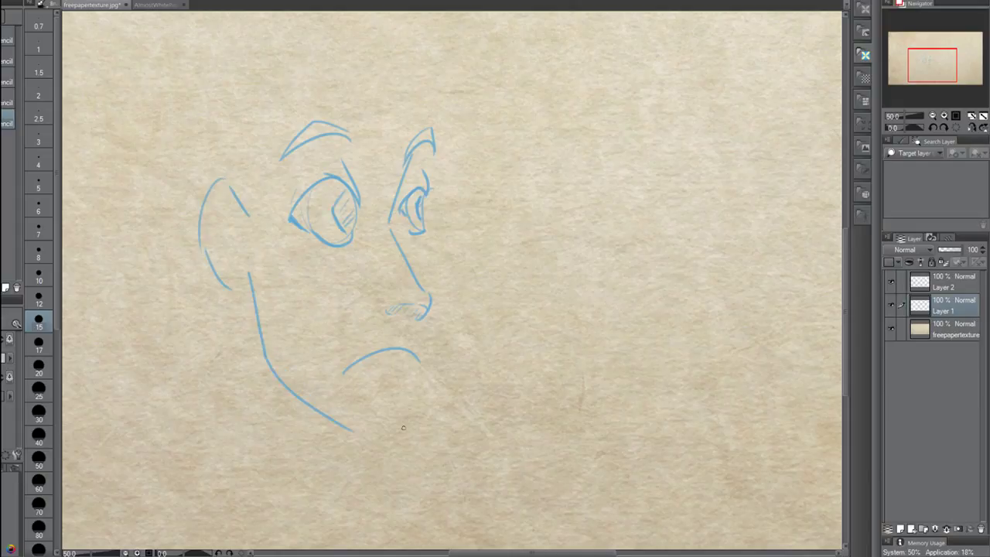
pyautogui.hotkey('ctrl', 'z')
# - Draw the chin curve from the far corner of the mouth around to the end of the jawline
pyautogui.moveTo(433, 326)
pyautogui.mouseDown()
pyautogui.moveTo(436, 359)
pyautogui.moveTo(373, 435)
pyautogui.mouseUp()
pyautogui.hotkey('ctrl', 'z')
pyautogui.moveTo(427, 368); pyautogui.dragTo(372, 421)
pyautogui.hotkey('ctrl', 'z')
pyautogui.moveTo(427, 357); pyautogui.dragTo(364, 423)
pyautogui.hotkey('ctrl', 'z')
pyautogui.moveTo(428, 359); pyautogui.dragTo(399, 414)
pyautogui.hotkey('ctrl', 'z')
pyautogui.moveTo(428, 362)
pyautogui.mouseDown()
pyautogui.moveTo(388, 442)
pyautogui.moveTo(373, 438)
pyautogui.moveTo(387, 442)
pyautogui.mouseUp()
# - Sketch the neck and collar below the jaw, and add small accents around the mouth
pyautogui.moveTo(356, 439); pyautogui.dragTo(310, 478)
pyautogui.moveTo(231, 290); pyautogui.dragTo(224, 354)
pyautogui.moveTo(209, 375); pyautogui.dragTo(297, 480)
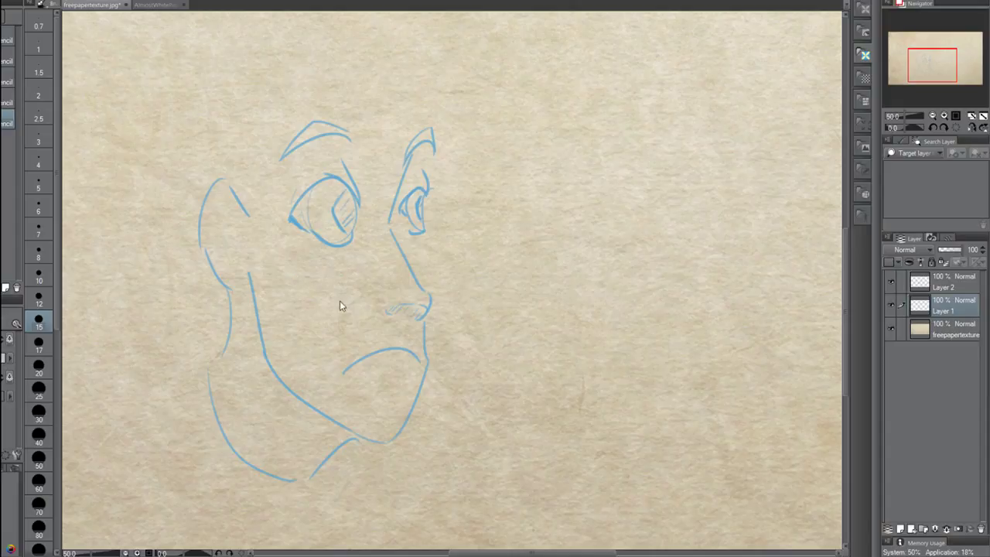
pyautogui.moveTo(342, 387); pyautogui.dragTo(333, 384)
pyautogui.moveTo(426, 362)
pyautogui.mouseDown()
pyautogui.moveTo(427, 379)
pyautogui.moveTo(424, 318)
pyautogui.mouseUp()
# - Draw the far cheek contour from below the far eye down to the mouth
pyautogui.moveTo(424, 233); pyautogui.dragTo(437, 294)
pyautogui.hotkey('ctrl', 'z')
pyautogui.moveTo(424, 230)
pyautogui.mouseDown()
pyautogui.moveTo(444, 269)
pyautogui.moveTo(432, 313)
pyautogui.mouseUp()
pyautogui.hotkey('ctrl', 'z')
pyautogui.moveTo(427, 230)
pyautogui.mouseDown()
pyautogui.moveTo(444, 292)
pyautogui.moveTo(431, 257)
pyautogui.moveTo(441, 299)
pyautogui.moveTo(425, 376)
pyautogui.mouseUp()
pyautogui.hotkey('ctrl', 'z')
pyautogui.moveTo(439, 291); pyautogui.dragTo(427, 377)
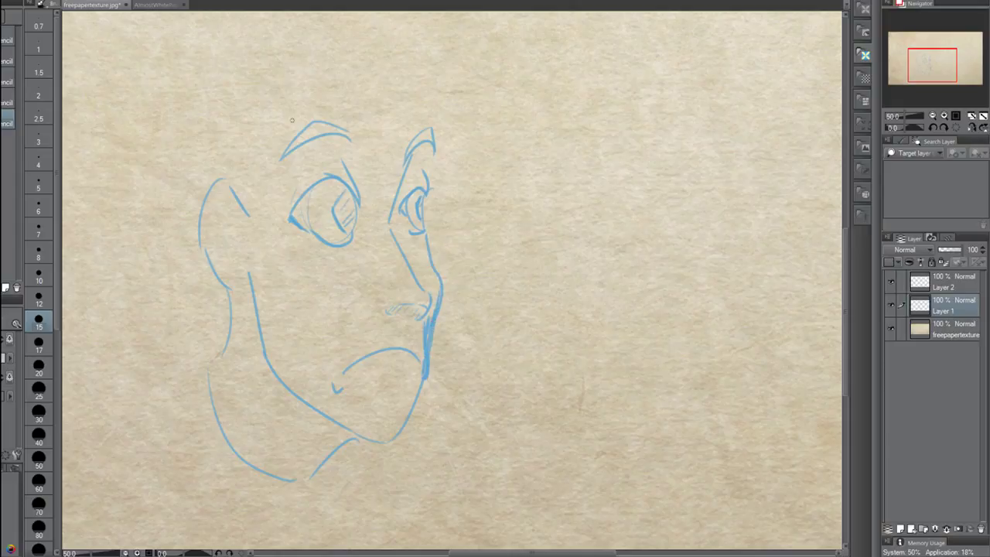
# - Sketch the head and hair outline around the ear and above the brows
pyautogui.moveTo(130, 136); pyautogui.dragTo(178, 268)
pyautogui.hotkey('ctrl', 'z')
pyautogui.moveTo(160, 105); pyautogui.dragTo(149, 204)
pyautogui.moveTo(173, 236); pyautogui.dragTo(175, 260)
pyautogui.moveTo(182, 251); pyautogui.dragTo(186, 268)
pyautogui.moveTo(192, 263); pyautogui.dragTo(209, 306)
pyautogui.moveTo(348, 72)
pyautogui.mouseDown()
pyautogui.moveTo(276, 165)
pyautogui.moveTo(279, 158)
pyautogui.moveTo(268, 255)
pyautogui.mouseUp()
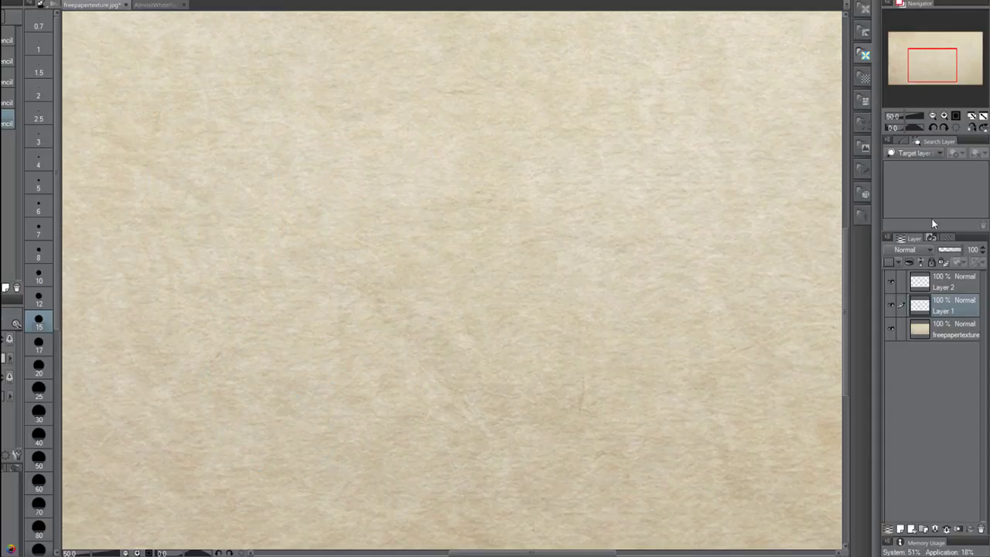
# - Draw a long S-shaped line of action down the blank canvas and set the pencil's brush size to 25
pyautogui.click(933, 116)
pyautogui.moveTo(923, 65); pyautogui.dragTo(924, 58)
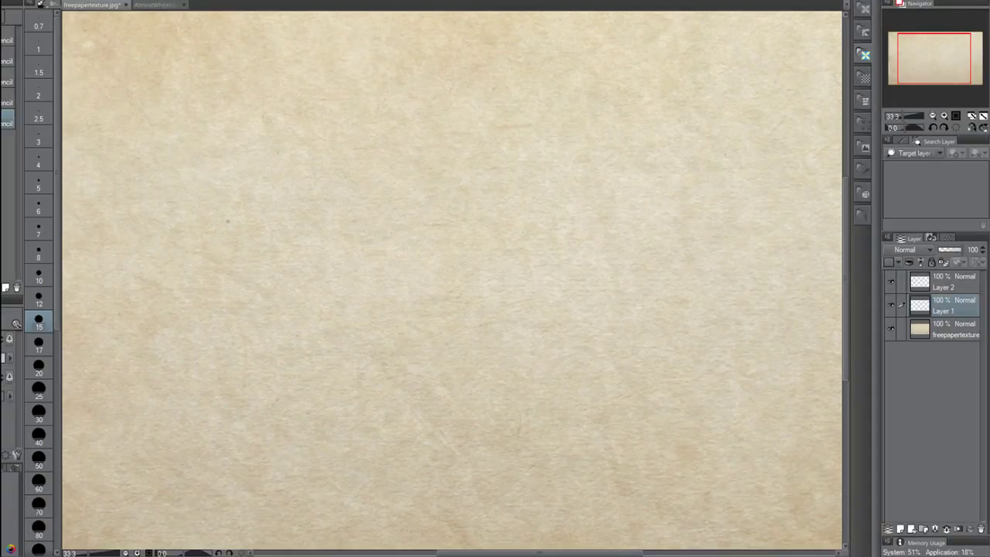
pyautogui.moveTo(257, 162)
pyautogui.mouseDown()
pyautogui.moveTo(259, 277)
pyautogui.moveTo(239, 462)
pyautogui.mouseUp()
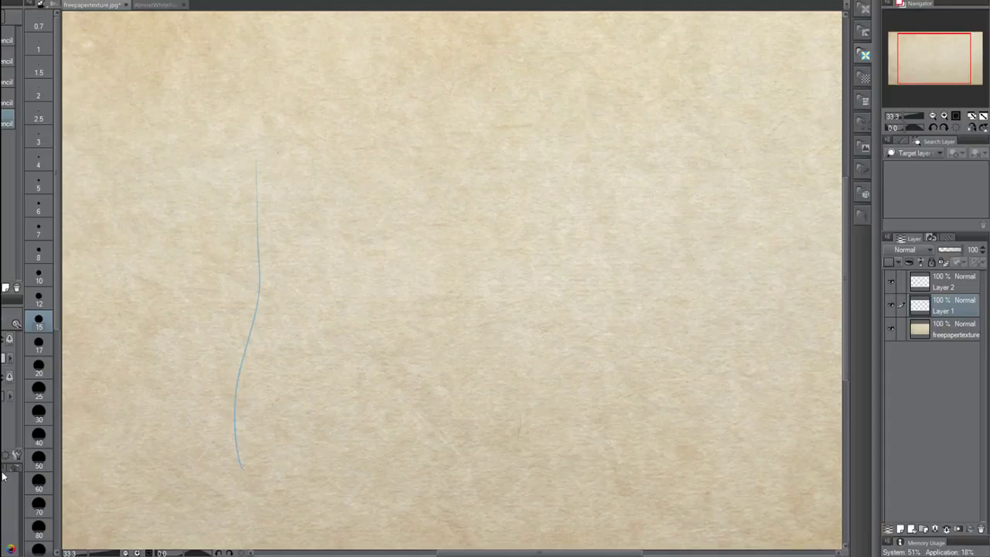
pyautogui.click(40, 393)
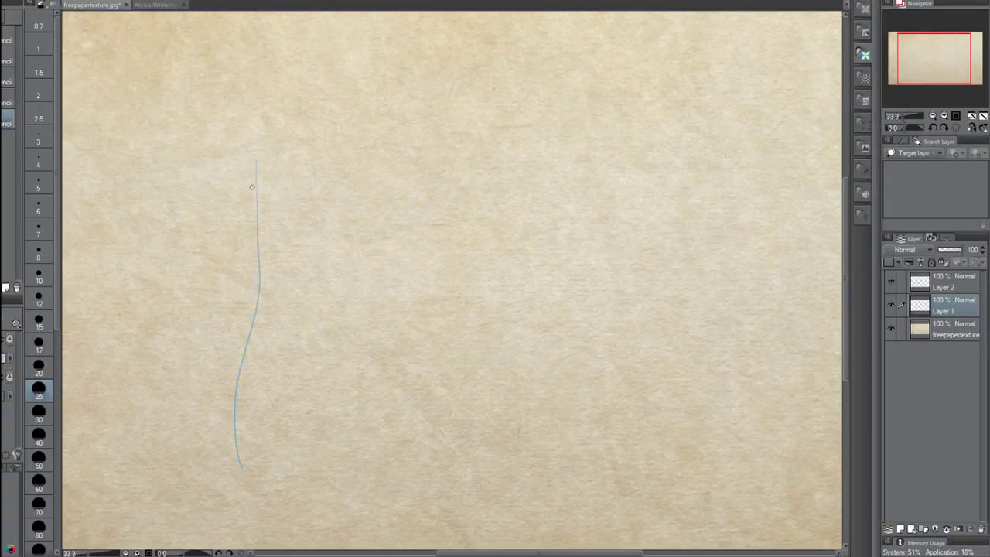
pyautogui.moveTo(249, 156)
pyautogui.mouseDown()
pyautogui.moveTo(274, 176)
pyautogui.moveTo(236, 179)
pyautogui.moveTo(251, 188)
pyautogui.moveTo(246, 154)
pyautogui.moveTo(267, 179)
pyautogui.mouseUp()
pyautogui.hotkey('ctrl', 'z')
pyautogui.hotkey('ctrl', 'z')
# - Sketch a boxy pelvis with angled leg openings around the middle of the line of action
pyautogui.moveTo(237, 291); pyautogui.dragTo(284, 292)
pyautogui.hotkey('ctrl', 'z')
pyautogui.moveTo(242, 270)
pyautogui.mouseDown()
pyautogui.moveTo(286, 268)
pyautogui.moveTo(254, 296)
pyautogui.moveTo(284, 281)
pyautogui.moveTo(263, 296)
pyautogui.mouseUp()
pyautogui.moveTo(238, 284)
pyautogui.mouseDown()
pyautogui.moveTo(276, 293)
pyautogui.moveTo(245, 295)
pyautogui.moveTo(285, 281)
pyautogui.moveTo(267, 298)
pyautogui.mouseUp()
pyautogui.hotkey('ctrl', 'z')
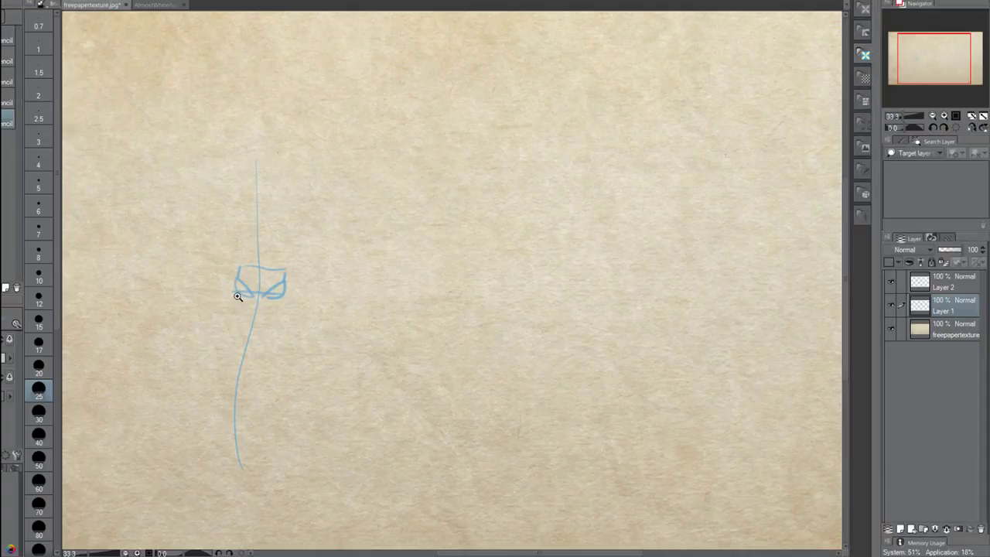
pyautogui.moveTo(236, 292); pyautogui.dragTo(254, 297)
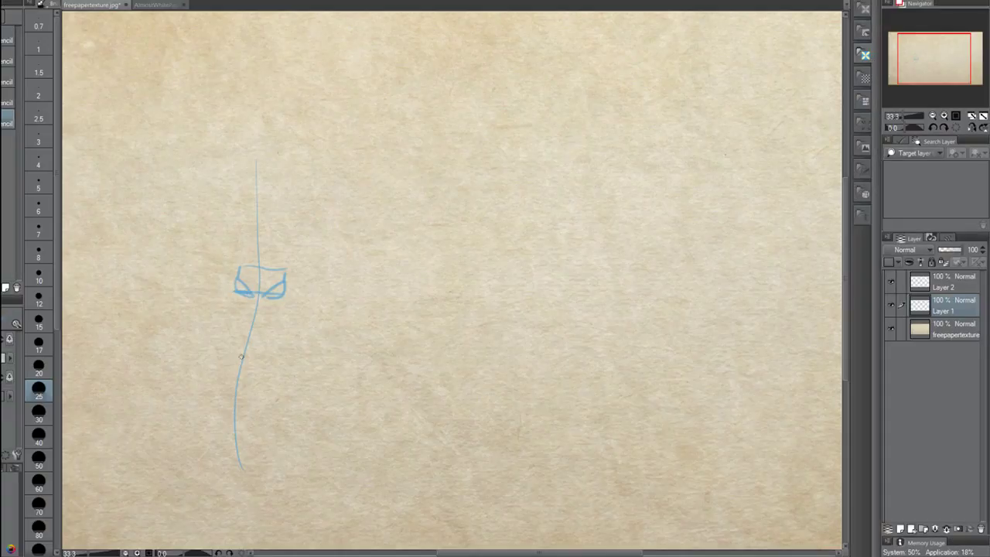
# - Mark both knees with small circles and draw the left thigh between the pelvis and its knee
pyautogui.moveTo(220, 393); pyautogui.dragTo(277, 388)
pyautogui.moveTo(235, 294); pyautogui.dragTo(220, 383)
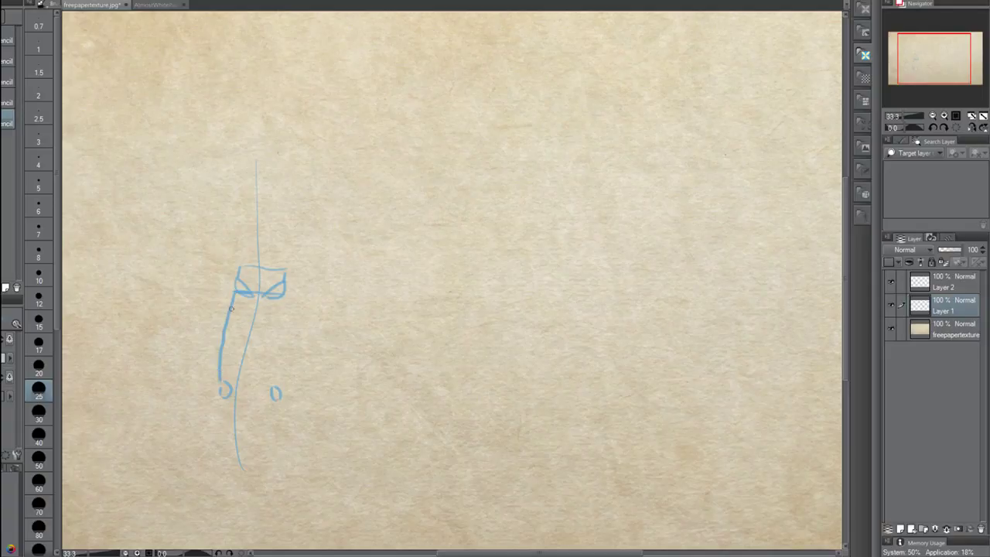
pyautogui.hotkey('ctrl', 'z')
pyautogui.moveTo(232, 293); pyautogui.dragTo(221, 387)
pyautogui.moveTo(257, 299); pyautogui.dragTo(230, 381)
pyautogui.hotkey('ctrl', 'z')
pyautogui.moveTo(257, 299); pyautogui.dragTo(232, 377)
pyautogui.hotkey('ctrl', 'z')
pyautogui.moveTo(257, 301); pyautogui.dragTo(229, 391)
pyautogui.hotkey('ctrl', 'z')
pyautogui.moveTo(256, 298); pyautogui.dragTo(229, 386)
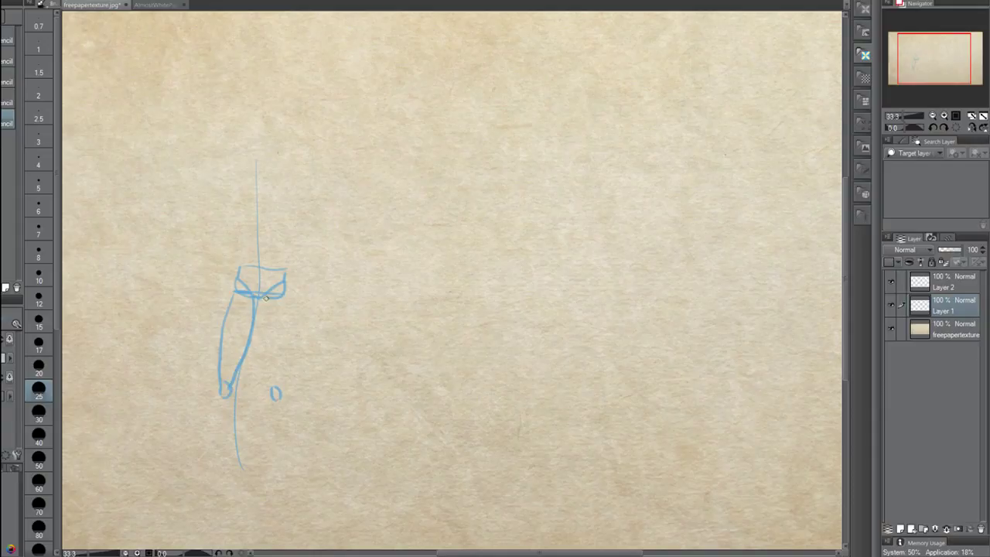
# - Draw the inner and outer contours of the right thigh from the pelvis to its knee circle
pyautogui.moveTo(268, 298)
pyautogui.mouseDown()
pyautogui.moveTo(285, 290)
pyautogui.moveTo(270, 384)
pyautogui.mouseUp()
pyautogui.hotkey('ctrl', 'z')
pyautogui.moveTo(262, 301); pyautogui.dragTo(272, 390)
pyautogui.moveTo(285, 295); pyautogui.dragTo(276, 391)
pyautogui.hotkey('ctrl', 'z')
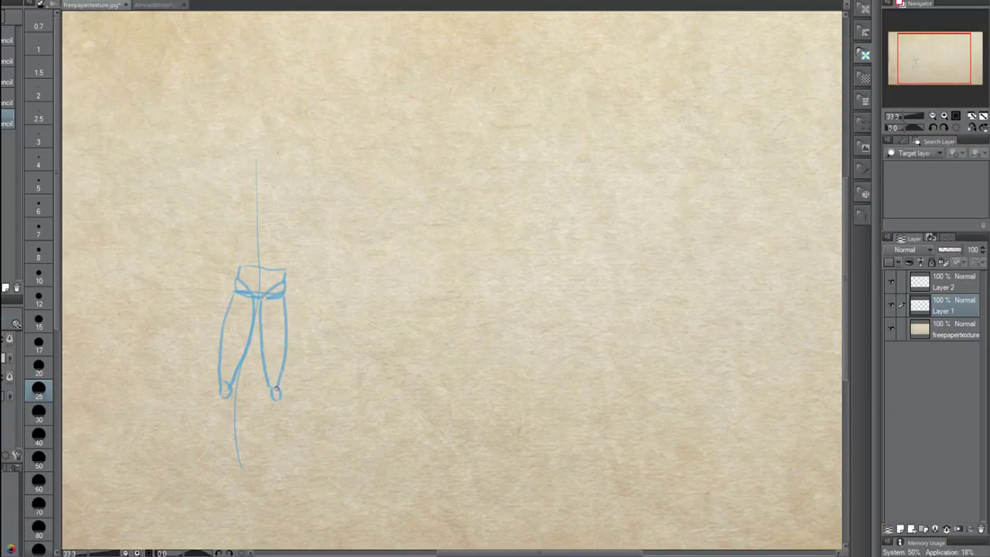
pyautogui.hotkey('ctrl', 'z')
pyautogui.moveTo(286, 298); pyautogui.dragTo(278, 389)
pyautogui.hotkey('ctrl', 'z')
pyautogui.moveTo(286, 299); pyautogui.dragTo(277, 391)
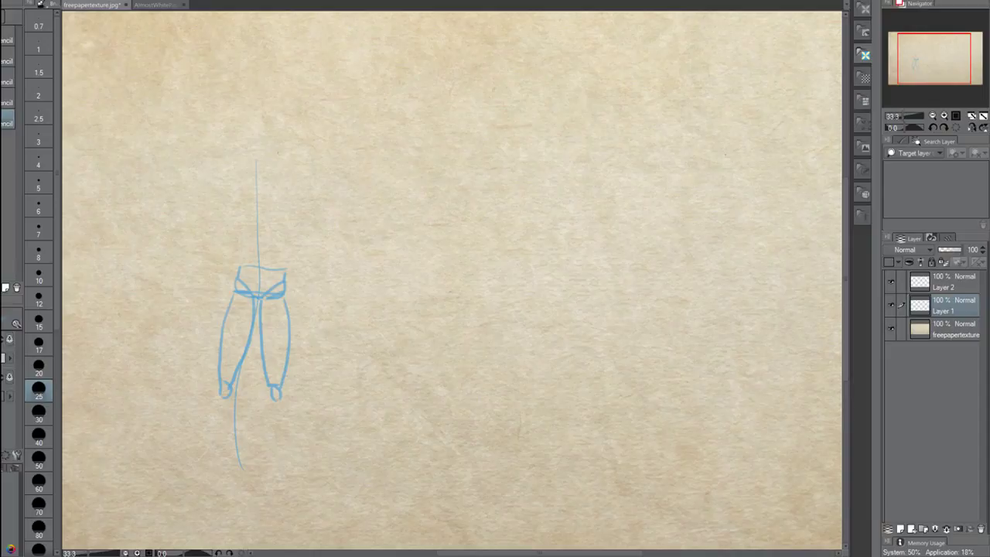
# - Draw the left lower leg from knee to ankle and add the foot beneath it
pyautogui.moveTo(230, 384)
pyautogui.mouseDown()
pyautogui.moveTo(221, 388)
pyautogui.moveTo(233, 392)
pyautogui.mouseUp()
pyautogui.moveTo(224, 460); pyautogui.dragTo(232, 458)
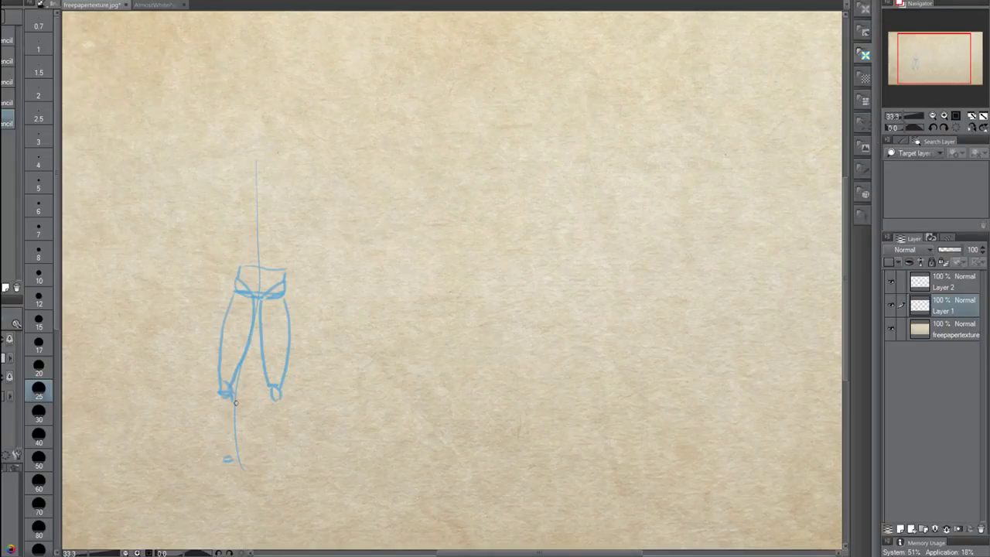
pyautogui.moveTo(236, 416); pyautogui.dragTo(231, 460)
pyautogui.moveTo(220, 396); pyautogui.dragTo(226, 458)
pyautogui.hotkey('ctrl', 'z')
pyautogui.hotkey('ctrl', 'z')
pyautogui.moveTo(224, 384)
pyautogui.mouseDown()
pyautogui.moveTo(238, 403)
pyautogui.moveTo(229, 458)
pyautogui.moveTo(221, 428)
pyautogui.moveTo(226, 462)
pyautogui.mouseUp()
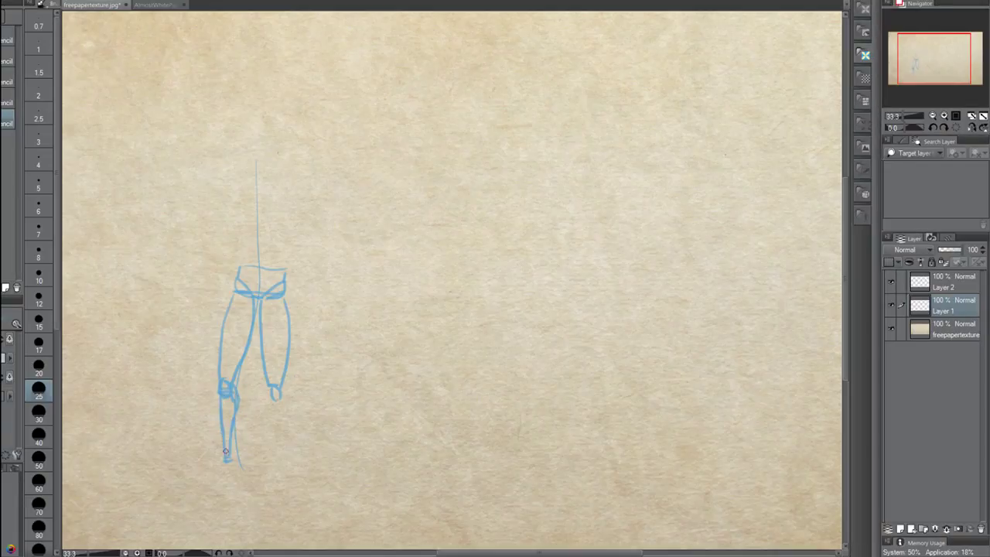
pyautogui.moveTo(224, 461); pyautogui.dragTo(230, 470)
pyautogui.moveTo(214, 489); pyautogui.dragTo(235, 483)
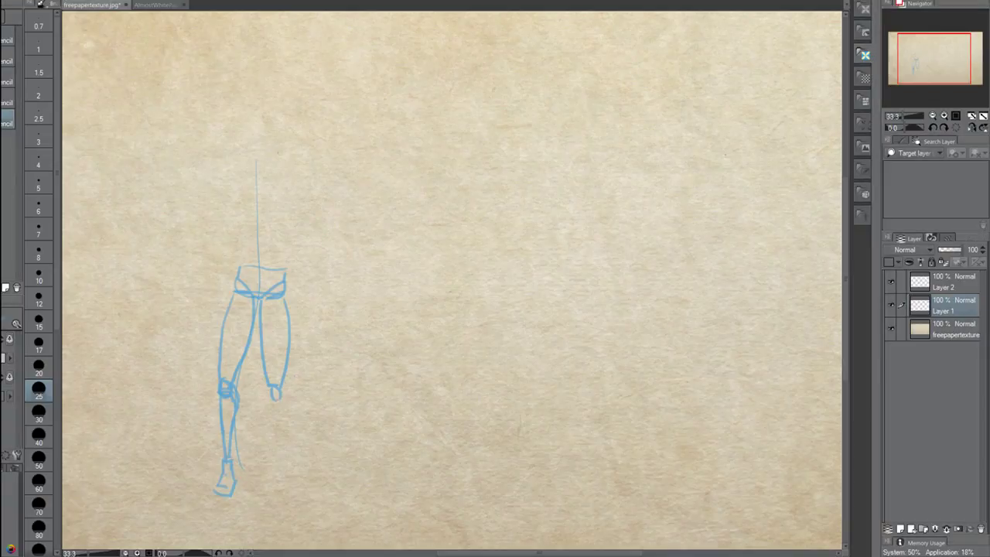
# - Reinforce the pelvis outline and sketch a small rounded abdomen on top of it
pyautogui.moveTo(253, 293)
pyautogui.mouseDown()
pyautogui.moveTo(284, 271)
pyautogui.moveTo(270, 268)
pyautogui.moveTo(247, 291)
pyautogui.moveTo(239, 269)
pyautogui.moveTo(285, 275)
pyautogui.mouseUp()
pyautogui.moveTo(254, 266); pyautogui.dragTo(270, 264)
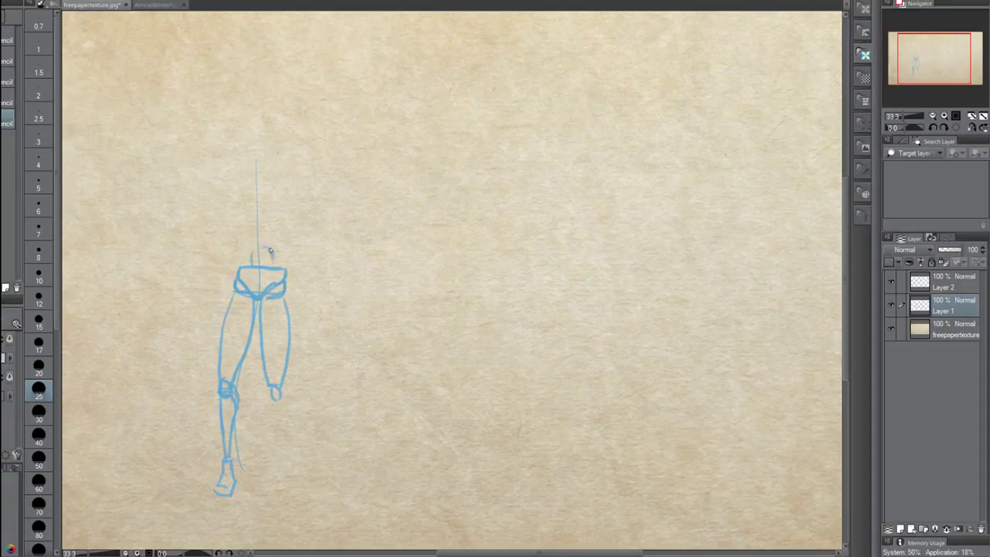
pyautogui.hotkey('ctrl', 'z')
pyautogui.moveTo(248, 266)
pyautogui.mouseDown()
pyautogui.moveTo(271, 257)
pyautogui.moveTo(250, 253)
pyautogui.moveTo(251, 265)
pyautogui.mouseUp()
# - Draw a curved shoulder line across the line of action above the abdomen
pyautogui.moveTo(243, 201)
pyautogui.mouseDown()
pyautogui.moveTo(289, 188)
pyautogui.moveTo(281, 202)
pyautogui.mouseUp()
pyautogui.hotkey('ctrl', 'z')
pyautogui.hotkey('ctrl', 'z')
pyautogui.hotkey('ctrl', 'z')
pyautogui.moveTo(259, 244)
pyautogui.mouseDown()
pyautogui.moveTo(251, 191)
pyautogui.moveTo(287, 199)
pyautogui.mouseUp()
pyautogui.hotkey('ctrl', 'z')
# - Draw the two sides of the ribcage tapering from the shoulder line down to the abdomen
pyautogui.moveTo(236, 197); pyautogui.dragTo(249, 245)
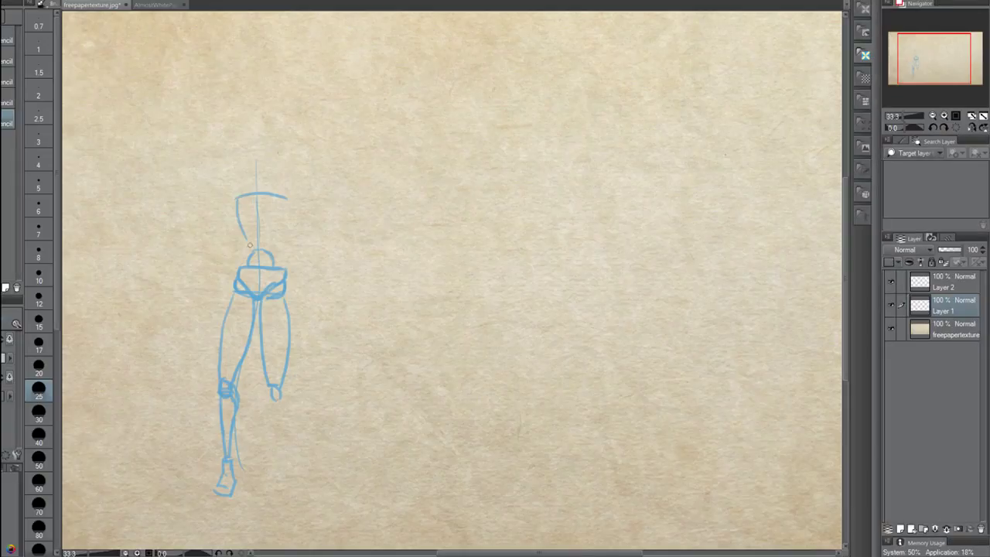
pyautogui.hotkey('ctrl', 'z')
pyautogui.moveTo(235, 196); pyautogui.dragTo(246, 246)
pyautogui.hotkey('ctrl', 'z')
pyautogui.moveTo(234, 197); pyautogui.dragTo(249, 255)
pyautogui.moveTo(288, 199)
pyautogui.mouseDown()
pyautogui.moveTo(279, 246)
pyautogui.moveTo(251, 255)
pyautogui.moveTo(276, 257)
pyautogui.mouseUp()
pyautogui.hotkey('ctrl', 'z')
pyautogui.hotkey('ctrl', 'z')
pyautogui.hotkey('ctrl', 'z')
pyautogui.moveTo(233, 199)
pyautogui.mouseDown()
pyautogui.moveTo(245, 258)
pyautogui.moveTo(276, 254)
pyautogui.mouseUp()
pyautogui.moveTo(291, 203); pyautogui.dragTo(278, 252)
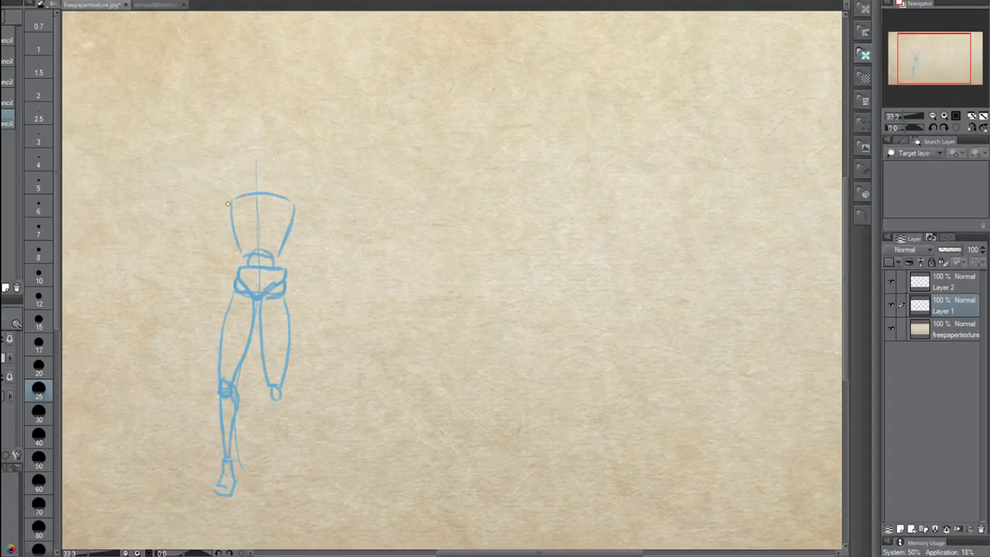
# - Add rounded shoulder joints to both ends of the shoulder line and sketch the upper arms
pyautogui.moveTo(230, 201); pyautogui.dragTo(225, 216)
pyautogui.moveTo(301, 206)
pyautogui.mouseDown()
pyautogui.moveTo(302, 217)
pyautogui.moveTo(296, 199)
pyautogui.moveTo(297, 215)
pyautogui.mouseUp()
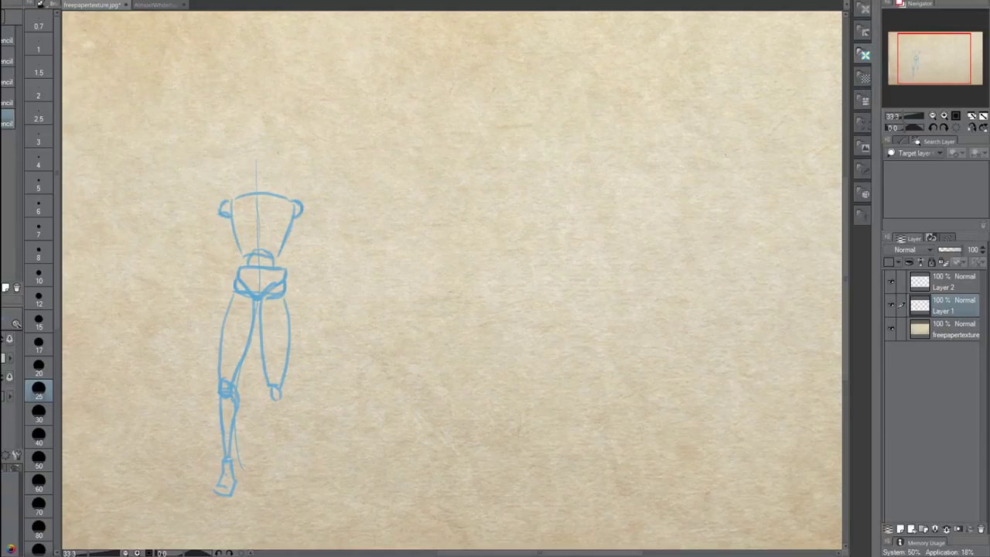
pyautogui.moveTo(220, 213); pyautogui.dragTo(212, 260)
pyautogui.moveTo(226, 219); pyautogui.dragTo(216, 267)
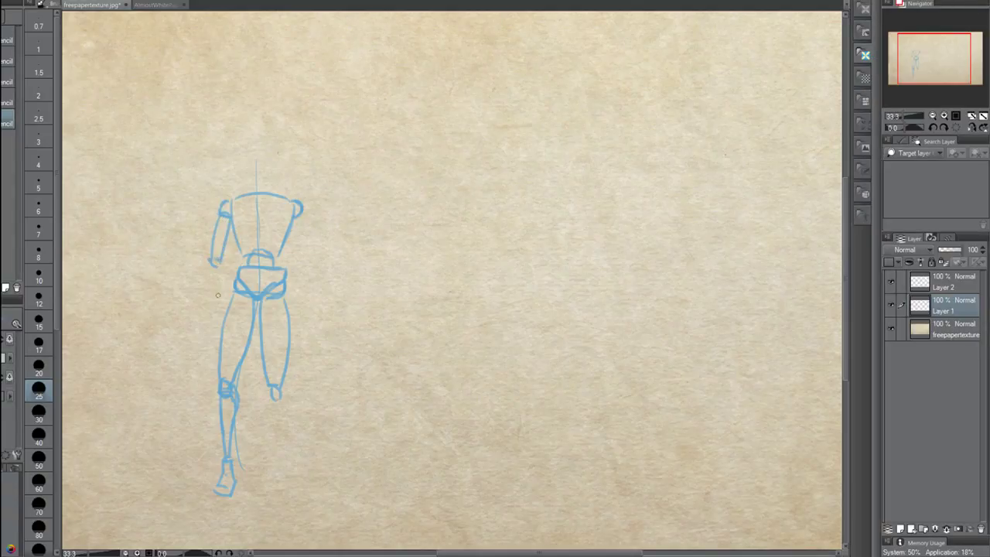
pyautogui.moveTo(300, 210); pyautogui.dragTo(311, 260)
# - Clear the figure sketch and draw a new curved line of action with a hip line and two leg guidelines
pyautogui.press('Delete')
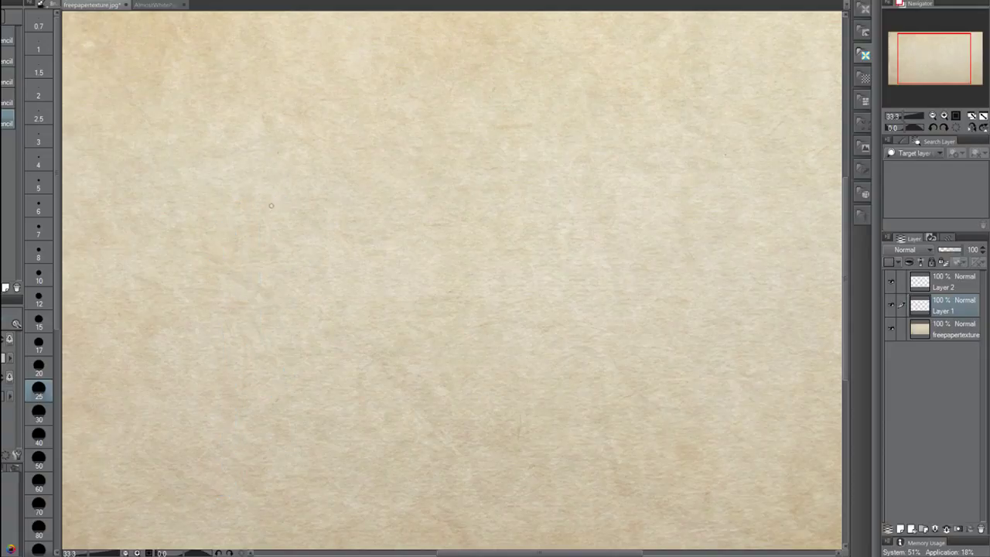
pyautogui.moveTo(270, 183)
pyautogui.mouseDown()
pyautogui.moveTo(318, 233)
pyautogui.moveTo(299, 322)
pyautogui.moveTo(312, 416)
pyautogui.mouseUp()
pyautogui.hotkey('ctrl', 'z')
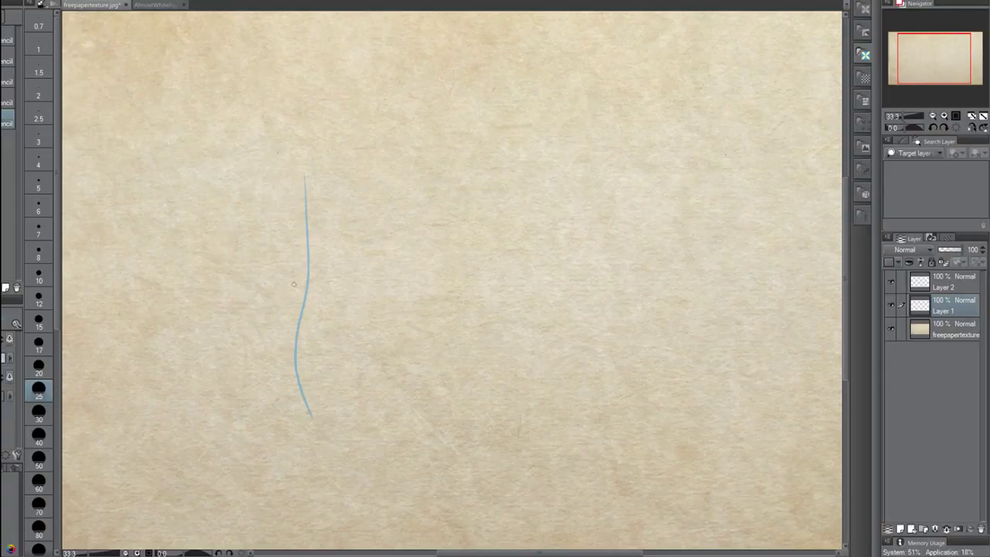
pyautogui.moveTo(293, 272)
pyautogui.mouseDown()
pyautogui.moveTo(320, 271)
pyautogui.moveTo(247, 407)
pyautogui.moveTo(321, 404)
pyautogui.mouseUp()
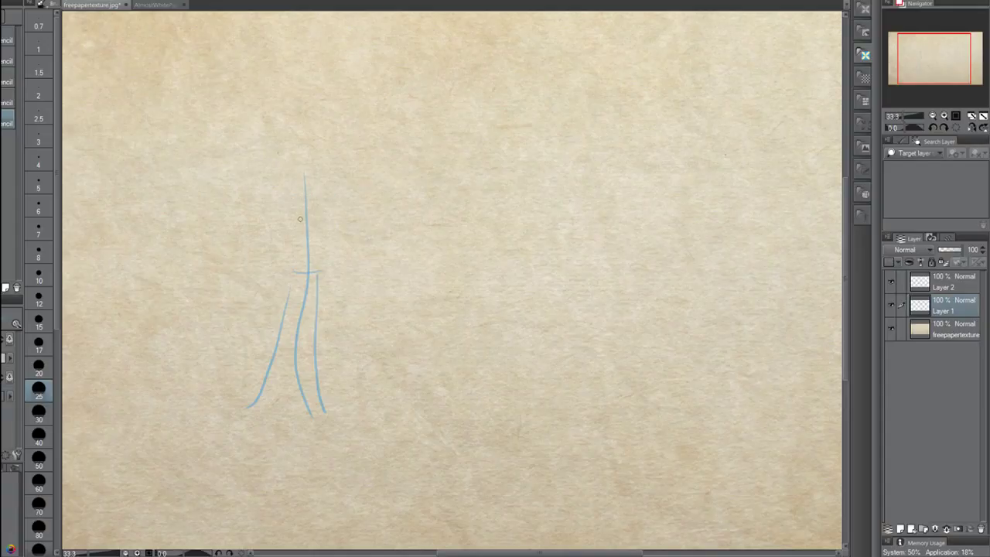
# - Sketch the new figure's pelvis with round hip joints and a small domed abdomen on the hip line
pyautogui.moveTo(292, 213); pyautogui.dragTo(326, 211)
pyautogui.moveTo(295, 257); pyautogui.dragTo(322, 256)
pyautogui.hotkey('ctrl', 'z')
pyautogui.hotkey('ctrl', 'z')
pyautogui.moveTo(294, 266)
pyautogui.mouseDown()
pyautogui.moveTo(294, 277)
pyautogui.moveTo(312, 266)
pyautogui.moveTo(299, 259)
pyautogui.moveTo(313, 260)
pyautogui.moveTo(325, 267)
pyautogui.moveTo(314, 275)
pyautogui.moveTo(323, 266)
pyautogui.moveTo(294, 258)
pyautogui.moveTo(304, 266)
pyautogui.moveTo(316, 257)
pyautogui.mouseUp()
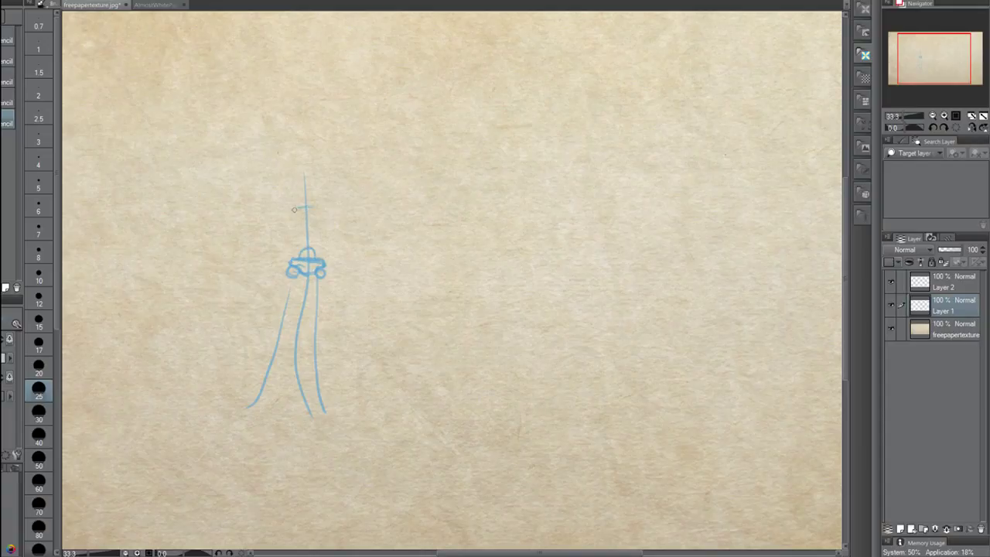
# - Sketch the tapered ribcage with round shoulder joints and a simple line arm ending in a hand on each side
pyautogui.moveTo(294, 209)
pyautogui.mouseDown()
pyautogui.moveTo(330, 207)
pyautogui.moveTo(281, 215)
pyautogui.moveTo(327, 208)
pyautogui.moveTo(308, 216)
pyautogui.moveTo(303, 243)
pyautogui.moveTo(283, 227)
pyautogui.moveTo(297, 252)
pyautogui.moveTo(319, 250)
pyautogui.moveTo(275, 221)
pyautogui.moveTo(280, 211)
pyautogui.moveTo(259, 293)
pyautogui.mouseUp()
pyautogui.hotkey('ctrl', 'z')
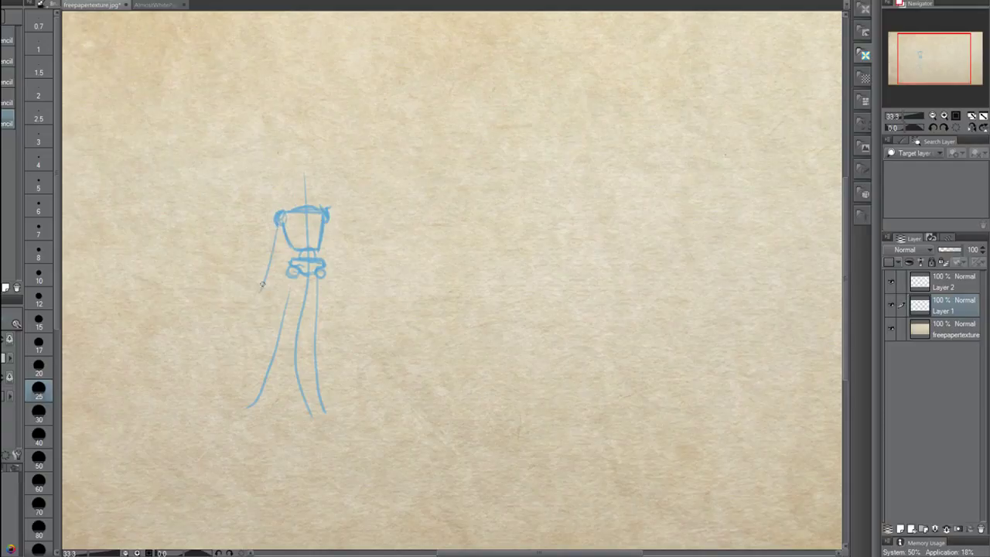
pyautogui.hotkey('ctrl', 'z')
pyautogui.moveTo(280, 225)
pyautogui.mouseDown()
pyautogui.moveTo(263, 309)
pyautogui.moveTo(267, 299)
pyautogui.moveTo(272, 312)
pyautogui.moveTo(259, 319)
pyautogui.moveTo(272, 313)
pyautogui.mouseUp()
pyautogui.hotkey('ctrl', 'z')
pyautogui.hotkey('ctrl', 'z')
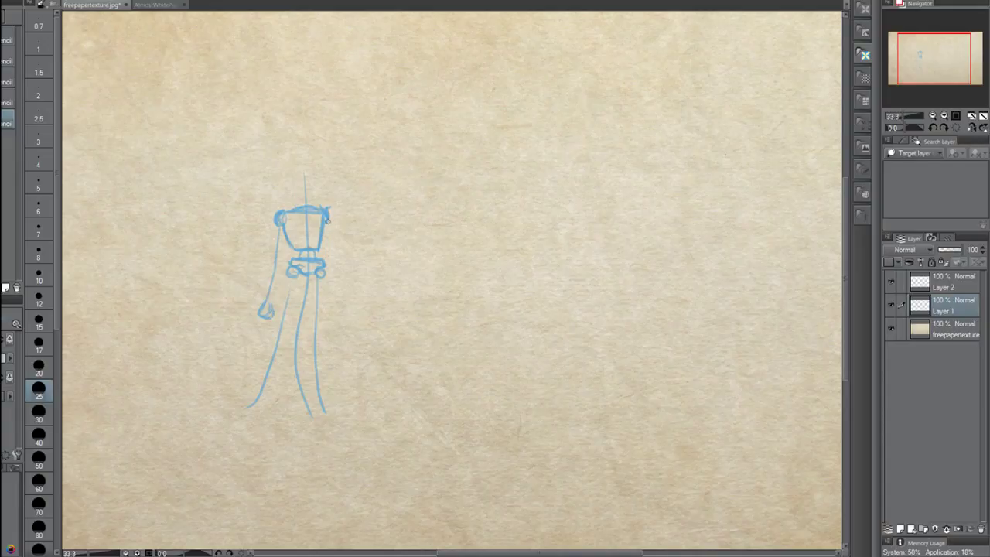
pyautogui.moveTo(328, 221)
pyautogui.mouseDown()
pyautogui.moveTo(345, 304)
pyautogui.moveTo(351, 283)
pyautogui.moveTo(340, 302)
pyautogui.moveTo(349, 297)
pyautogui.mouseUp()
pyautogui.hotkey('ctrl', 'z')
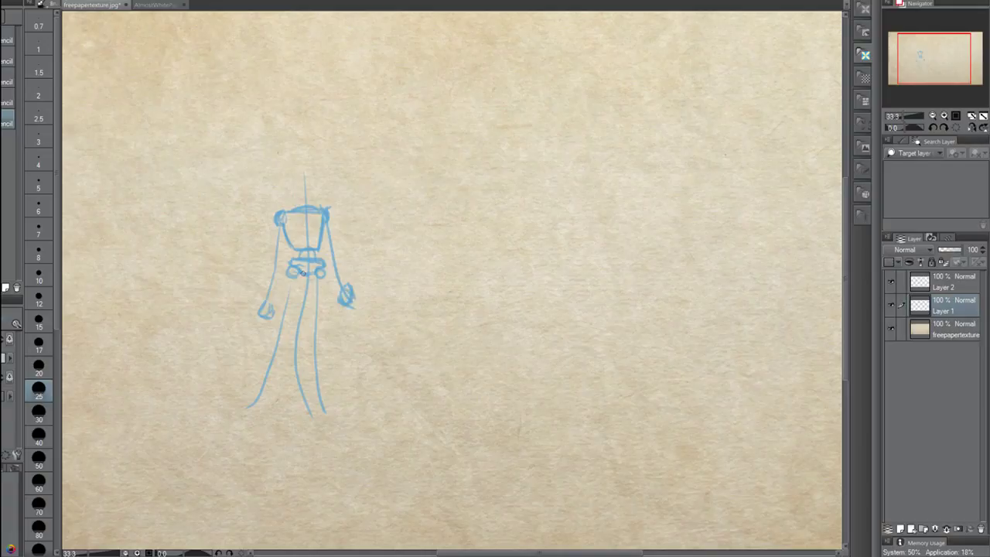
# - Draw a round head at the top of the line of action and connect it to the shoulders with a neck
pyautogui.moveTo(306, 212); pyautogui.dragTo(313, 176)
pyautogui.hotkey('ctrl', 'z')
pyautogui.moveTo(298, 214)
pyautogui.mouseDown()
pyautogui.moveTo(320, 211)
pyautogui.moveTo(307, 185)
pyautogui.mouseUp()
pyautogui.moveTo(294, 164)
pyautogui.mouseDown()
pyautogui.moveTo(293, 190)
pyautogui.moveTo(321, 181)
pyautogui.moveTo(303, 162)
pyautogui.moveTo(289, 179)
pyautogui.moveTo(320, 173)
pyautogui.moveTo(288, 180)
pyautogui.moveTo(319, 178)
pyautogui.mouseUp()
pyautogui.hotkey('ctrl', 'z')
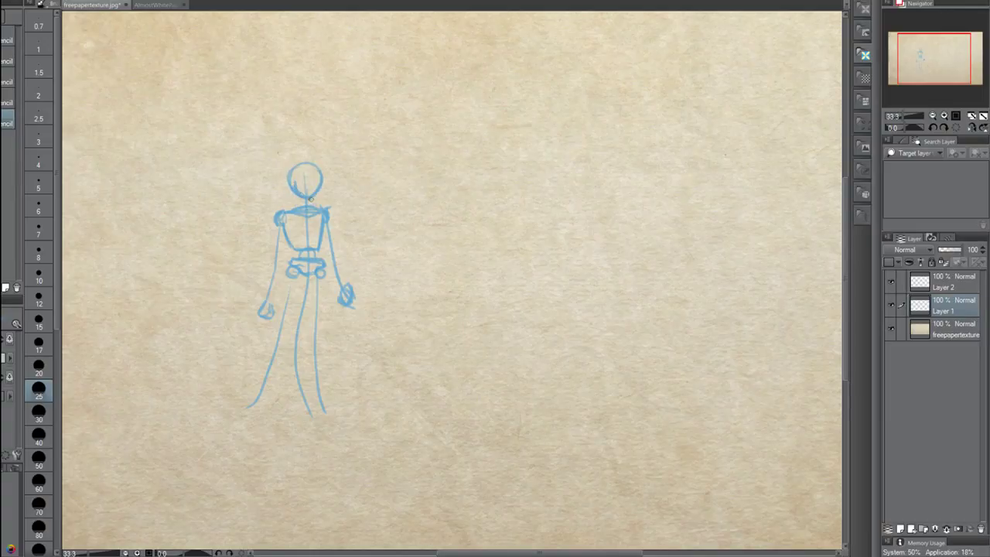
pyautogui.hotkey('ctrl', 'z')
pyautogui.moveTo(300, 195)
pyautogui.mouseDown()
pyautogui.moveTo(300, 214)
pyautogui.moveTo(311, 207)
pyautogui.mouseUp()
# - Build up the left leg around its guideline with thigh, knee, calf and foot contours
pyautogui.moveTo(292, 277); pyautogui.dragTo(276, 331)
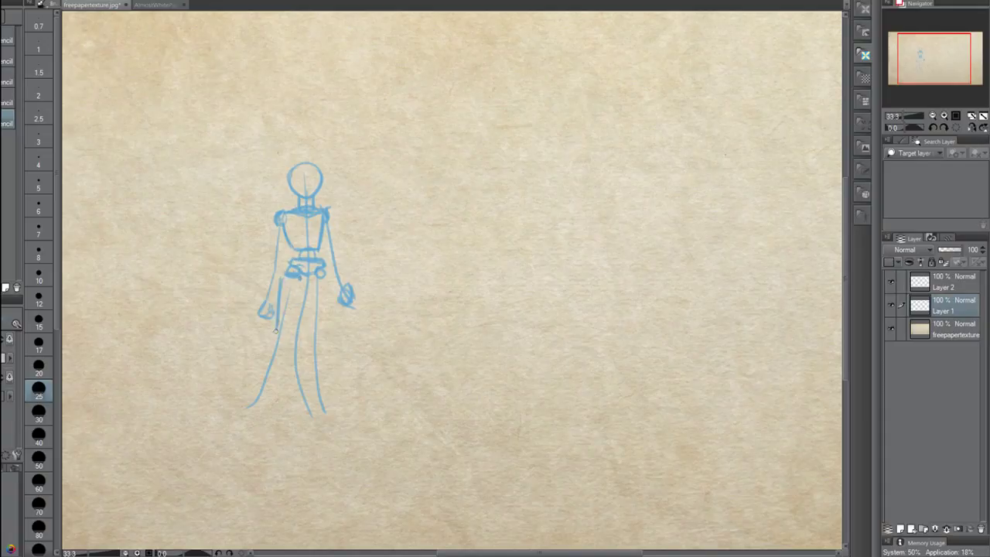
pyautogui.moveTo(298, 277)
pyautogui.mouseDown()
pyautogui.moveTo(282, 328)
pyautogui.moveTo(290, 334)
pyautogui.moveTo(262, 398)
pyautogui.mouseUp()
pyautogui.moveTo(278, 335)
pyautogui.mouseDown()
pyautogui.moveTo(261, 392)
pyautogui.moveTo(247, 406)
pyautogui.moveTo(263, 386)
pyautogui.moveTo(256, 411)
pyautogui.mouseUp()
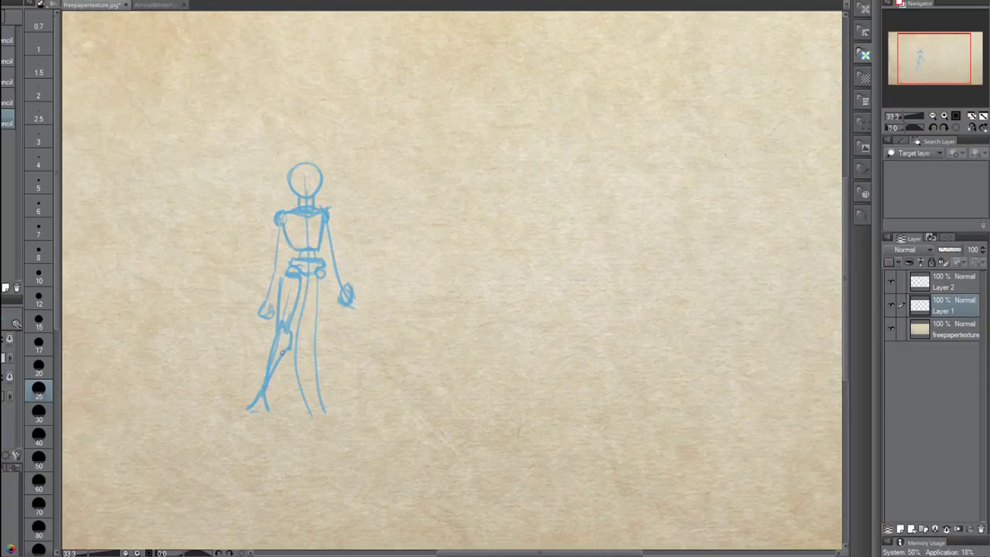
pyautogui.moveTo(283, 353); pyautogui.dragTo(289, 334)
# - Build up the right leg with thigh, knee and calf contours and add its foot
pyautogui.moveTo(316, 282)
pyautogui.mouseDown()
pyautogui.moveTo(310, 315)
pyautogui.moveTo(307, 293)
pyautogui.moveTo(315, 338)
pyautogui.mouseUp()
pyautogui.moveTo(323, 277)
pyautogui.mouseDown()
pyautogui.moveTo(325, 330)
pyautogui.moveTo(310, 332)
pyautogui.moveTo(306, 358)
pyautogui.moveTo(314, 407)
pyautogui.mouseUp()
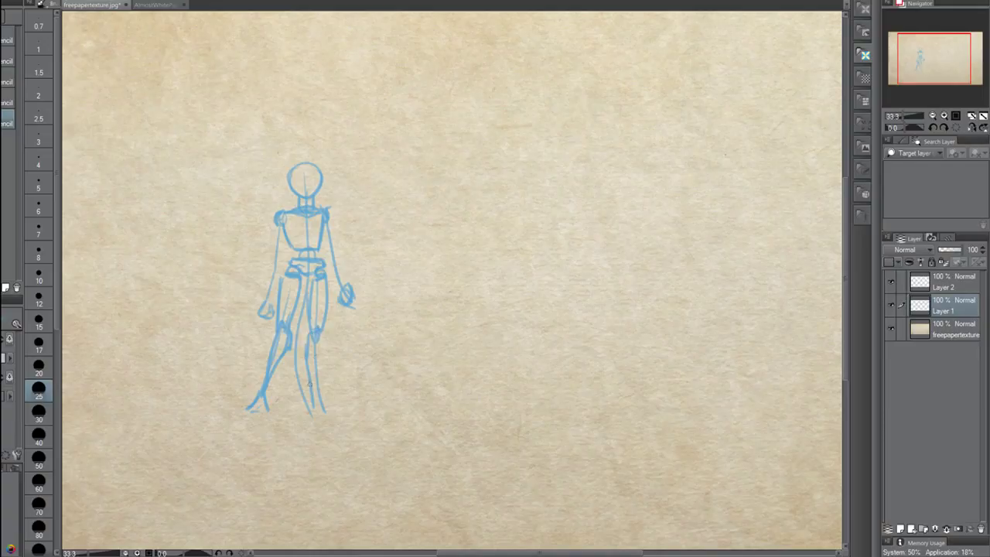
pyautogui.moveTo(318, 342)
pyautogui.mouseDown()
pyautogui.moveTo(309, 426)
pyautogui.moveTo(320, 360)
pyautogui.moveTo(317, 402)
pyautogui.moveTo(306, 415)
pyautogui.moveTo(334, 418)
pyautogui.mouseUp()
pyautogui.hotkey('ctrl', 'z')
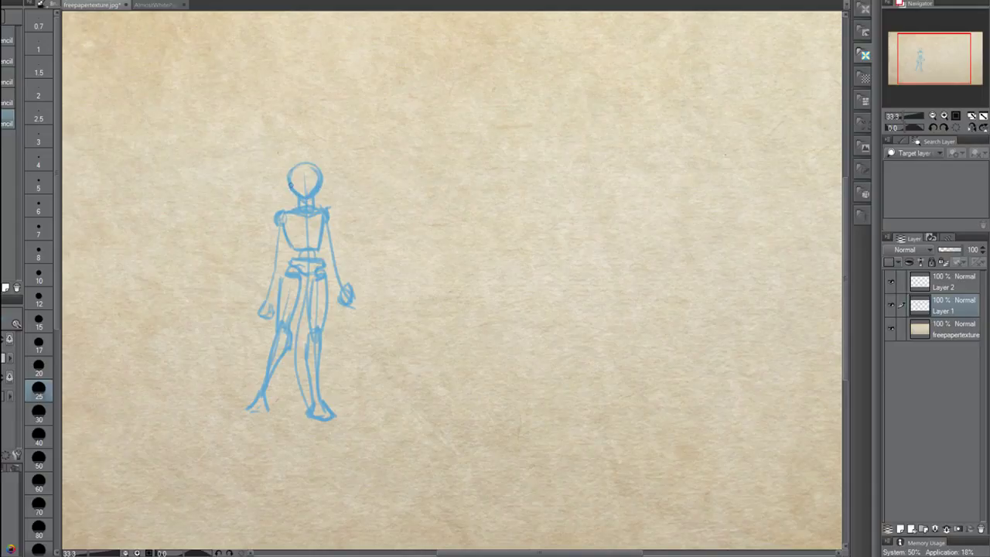
# - Mark crossed facial guidelines on the first figure's head and build up the left upper arm around its line
pyautogui.moveTo(292, 181); pyautogui.dragTo(318, 183)
pyautogui.moveTo(293, 183)
pyautogui.mouseDown()
pyautogui.moveTo(318, 184)
pyautogui.moveTo(281, 212)
pyautogui.moveTo(324, 209)
pyautogui.moveTo(272, 257)
pyautogui.moveTo(266, 308)
pyautogui.mouseUp()
pyautogui.hotkey('ctrl', 'z')
pyautogui.hotkey('ctrl', 'z')
pyautogui.hotkey('ctrl', 'z')
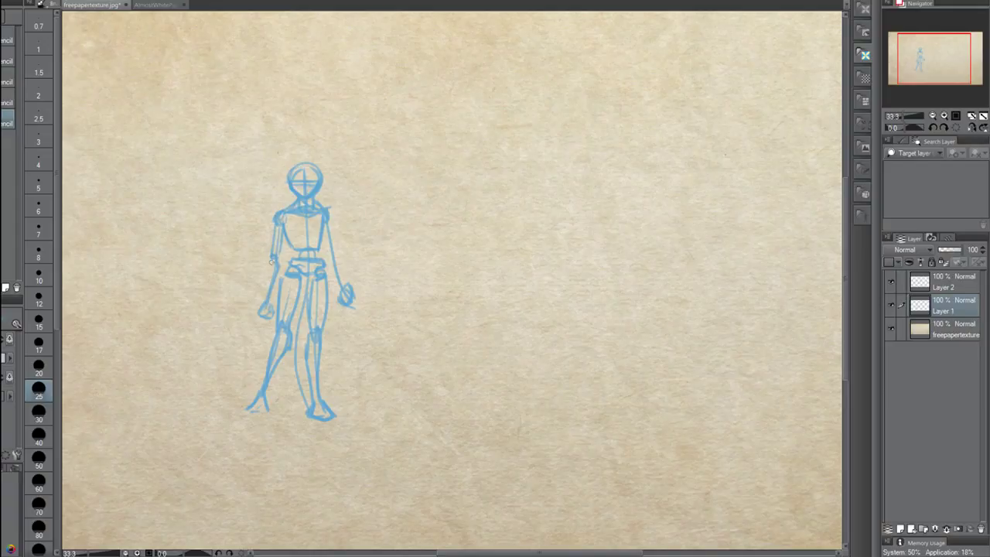
# - Build up both forearms around their guidelines and contour the waist down to the hips
pyautogui.moveTo(274, 260); pyautogui.dragTo(261, 308)
pyautogui.moveTo(333, 249); pyautogui.dragTo(343, 294)
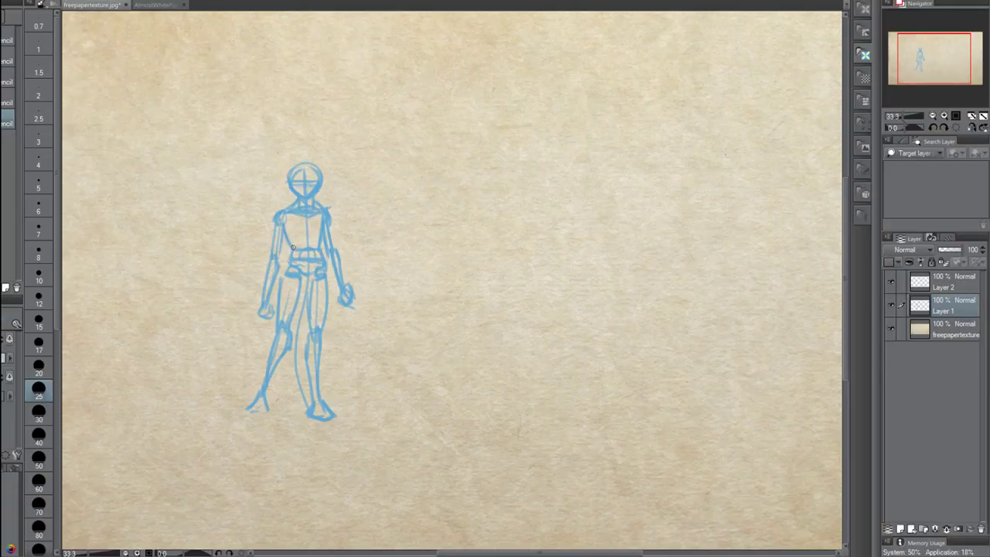
pyautogui.moveTo(291, 252); pyautogui.dragTo(280, 282)
# - Draw a curved line of action with a short hip line to the right of the first figure
pyautogui.moveTo(450, 180); pyautogui.dragTo(440, 396)
pyautogui.moveTo(441, 283); pyautogui.dragTo(472, 287)
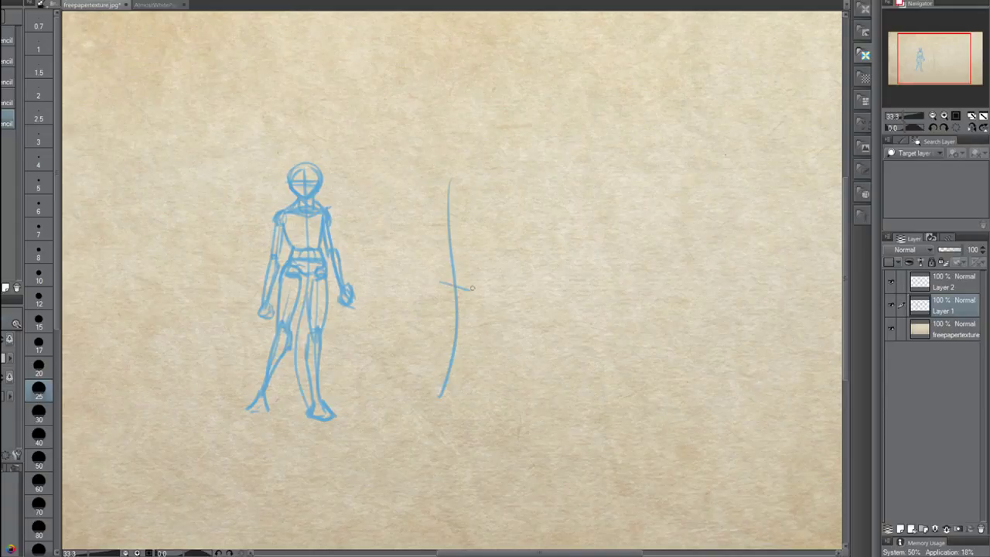
pyautogui.moveTo(445, 176)
pyautogui.mouseDown()
pyautogui.moveTo(434, 184)
pyautogui.moveTo(462, 183)
pyautogui.moveTo(449, 212)
pyautogui.mouseUp()
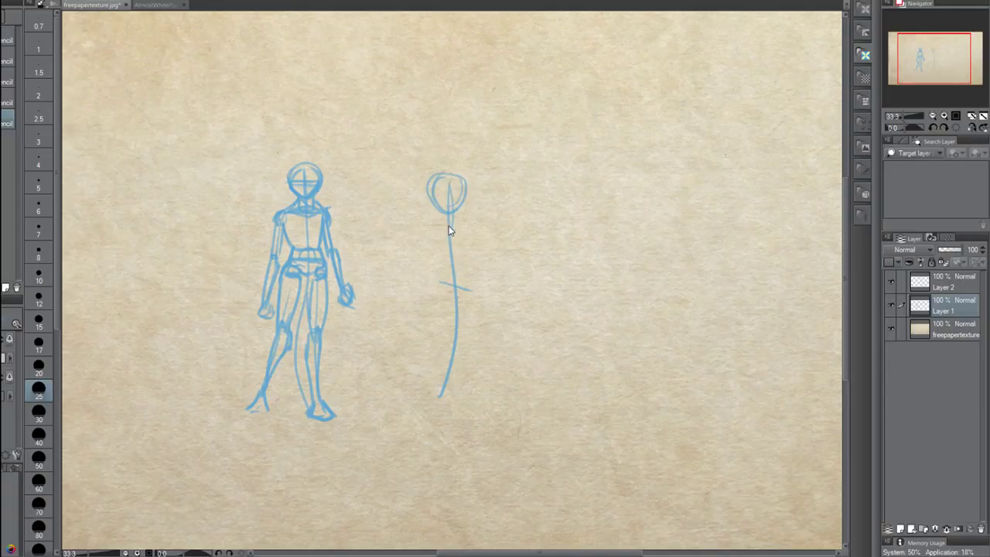
pyautogui.hotkey('ctrl', 'z')
pyautogui.moveTo(427, 216); pyautogui.dragTo(474, 234)
pyautogui.hotkey('ctrl', 'z')
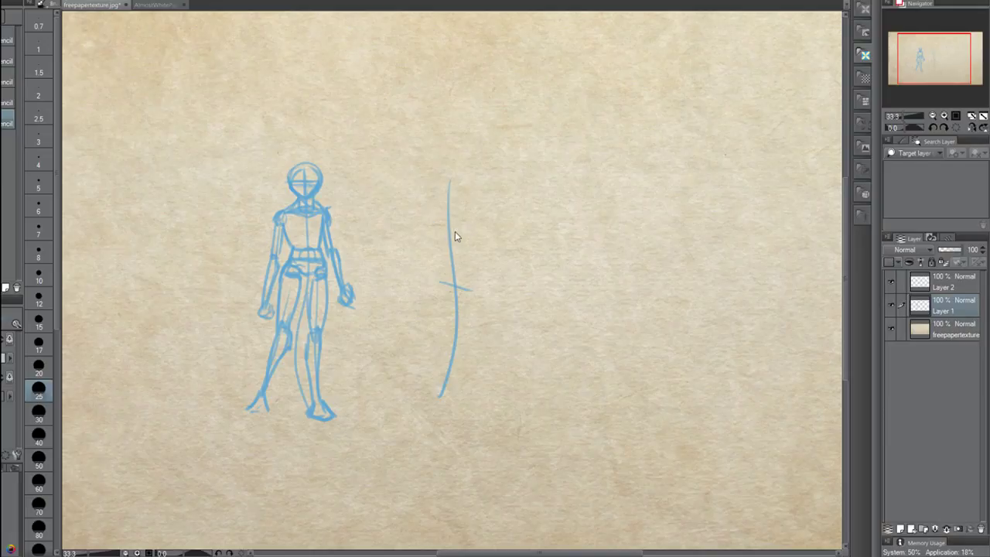
pyautogui.hotkey('ctrl', 'z')
# - Try out a shoulder line and a tilted pelvis with a round hip joint on the second line of action
pyautogui.moveTo(424, 213); pyautogui.dragTo(485, 224)
pyautogui.moveTo(439, 268)
pyautogui.mouseDown()
pyautogui.moveTo(452, 289)
pyautogui.moveTo(438, 260)
pyautogui.moveTo(478, 275)
pyautogui.moveTo(467, 288)
pyautogui.moveTo(479, 267)
pyautogui.moveTo(448, 303)
pyautogui.moveTo(464, 303)
pyautogui.moveTo(444, 300)
pyautogui.mouseUp()
pyautogui.hotkey('ctrl', 'z')
pyautogui.hotkey('ctrl', 'z')
pyautogui.hotkey('ctrl', 'z')
pyautogui.hotkey('ctrl', 'z')
pyautogui.hotkey('ctrl', 'z')
pyautogui.hotkey('ctrl', 'z')
pyautogui.hotkey('ctrl', 'z')
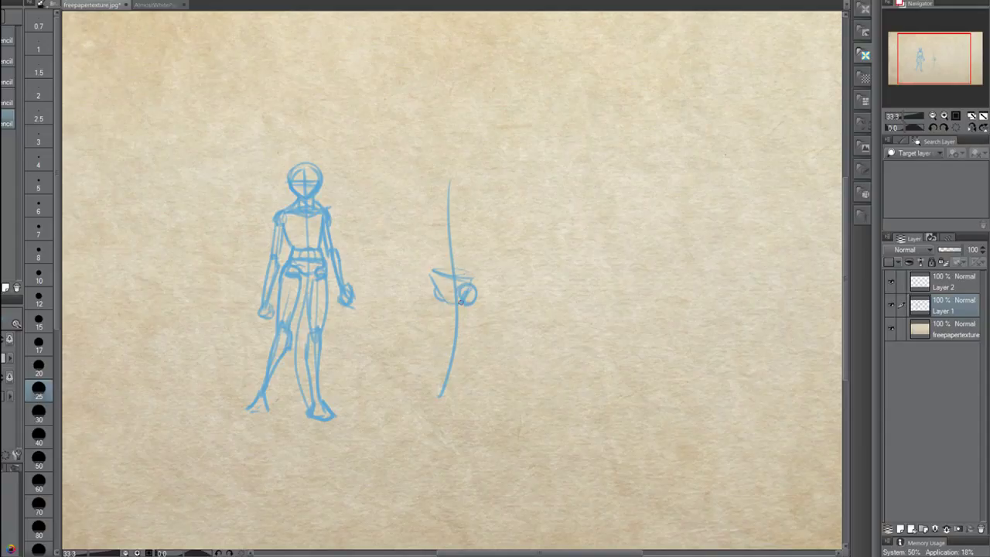
pyautogui.hotkey('ctrl', 'z')
pyautogui.hotkey('ctrl', 'z')
pyautogui.hotkey('ctrl', 'z')
pyautogui.hotkey('ctrl', 'z')
# - Draw a bucket-shaped pelvis with an elliptical top and round hip joints on the second line of action
pyautogui.moveTo(440, 288); pyautogui.dragTo(478, 287)
pyautogui.moveTo(441, 260); pyautogui.dragTo(468, 263)
# - Try a ribcage contour running from the pelvis up to the shoulders
pyautogui.moveTo(470, 256)
pyautogui.mouseDown()
pyautogui.moveTo(441, 258)
pyautogui.moveTo(480, 256)
pyautogui.moveTo(445, 287)
pyautogui.moveTo(475, 272)
pyautogui.moveTo(467, 292)
pyautogui.moveTo(477, 283)
pyautogui.moveTo(445, 258)
pyautogui.moveTo(464, 253)
pyautogui.moveTo(441, 265)
pyautogui.moveTo(456, 288)
pyautogui.moveTo(479, 279)
pyautogui.moveTo(455, 216)
pyautogui.moveTo(480, 190)
pyautogui.moveTo(423, 215)
pyautogui.moveTo(430, 213)
pyautogui.mouseUp()
pyautogui.hotkey('ctrl', 'z')
pyautogui.hotkey('ctrl', 'z')
pyautogui.hotkey('ctrl', 'z')
pyautogui.hotkey('ctrl', 'z')
pyautogui.hotkey('ctrl', 'z')
pyautogui.hotkey('ctrl', 'z')
pyautogui.hotkey('ctrl', 'z')
# - Sketch the second figure's shoulder line and the torso's centre line down to the pelvis
pyautogui.moveTo(478, 192)
pyautogui.mouseDown()
pyautogui.moveTo(486, 205)
pyautogui.moveTo(455, 218)
pyautogui.moveTo(465, 254)
pyautogui.mouseUp()
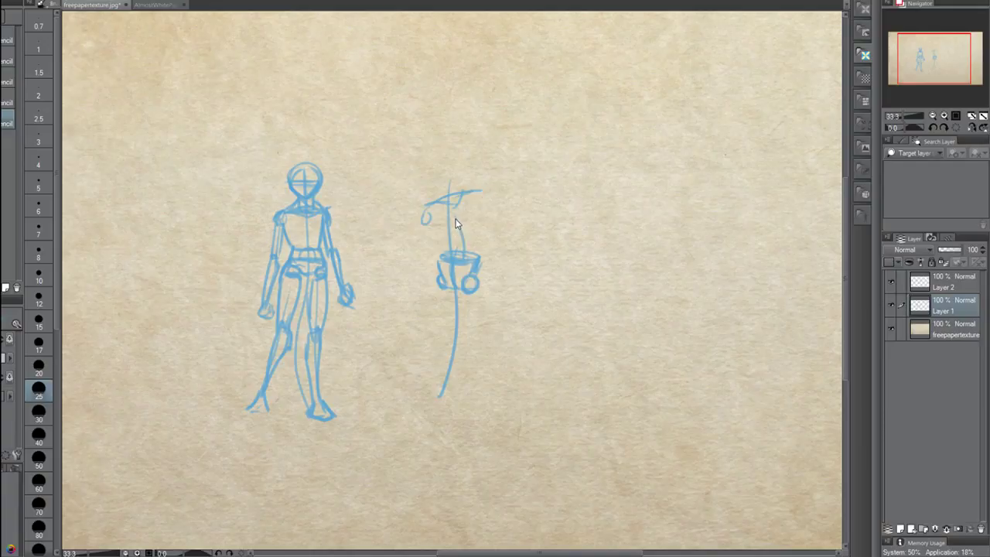
pyautogui.moveTo(448, 203)
pyautogui.mouseDown()
pyautogui.moveTo(446, 189)
pyautogui.moveTo(488, 199)
pyautogui.moveTo(466, 187)
pyautogui.moveTo(434, 192)
pyautogui.moveTo(462, 188)
pyautogui.moveTo(448, 237)
pyautogui.mouseUp()
pyautogui.hotkey('ctrl', 'z')
pyautogui.moveTo(449, 202); pyautogui.dragTo(453, 255)
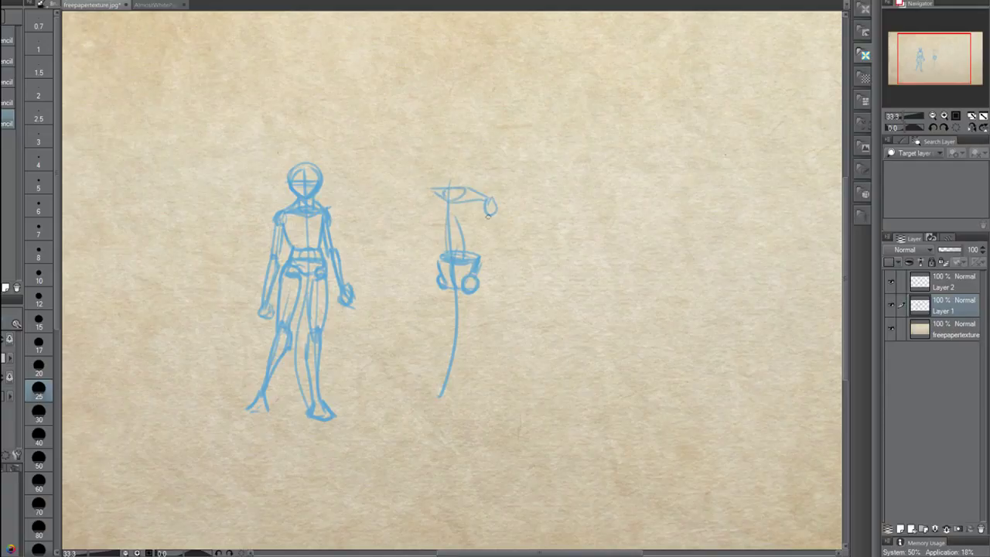
# - Draw the tapered torso sides from the shoulders down to the pelvis and round off the left shoulder
pyautogui.moveTo(498, 206); pyautogui.dragTo(468, 260)
pyautogui.hotkey('ctrl', 'z')
pyautogui.moveTo(495, 203); pyautogui.dragTo(475, 261)
pyautogui.moveTo(430, 205)
pyautogui.mouseDown()
pyautogui.moveTo(443, 276)
pyautogui.moveTo(435, 210)
pyautogui.mouseUp()
pyautogui.hotkey('ctrl', 'z')
pyautogui.moveTo(440, 257)
pyautogui.mouseDown()
pyautogui.moveTo(432, 196)
pyautogui.moveTo(430, 208)
pyautogui.moveTo(451, 223)
pyautogui.moveTo(449, 212)
pyautogui.moveTo(451, 233)
pyautogui.moveTo(486, 221)
pyautogui.moveTo(460, 227)
pyautogui.moveTo(431, 212)
pyautogui.mouseUp()
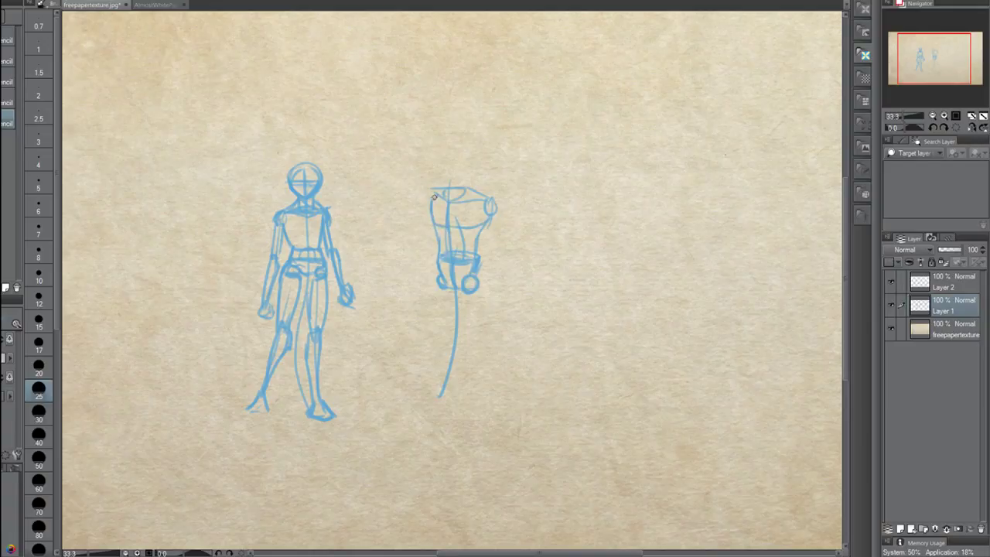
pyautogui.moveTo(436, 189); pyautogui.dragTo(432, 208)
# - Sketch the second figure's right leg with thigh, knee, calf and foot
pyautogui.moveTo(469, 287)
pyautogui.mouseDown()
pyautogui.moveTo(469, 349)
pyautogui.moveTo(482, 329)
pyautogui.moveTo(477, 345)
pyautogui.moveTo(470, 334)
pyautogui.moveTo(473, 400)
pyautogui.mouseUp()
pyautogui.moveTo(466, 331); pyautogui.dragTo(466, 345)
pyautogui.moveTo(466, 346); pyautogui.dragTo(467, 423)
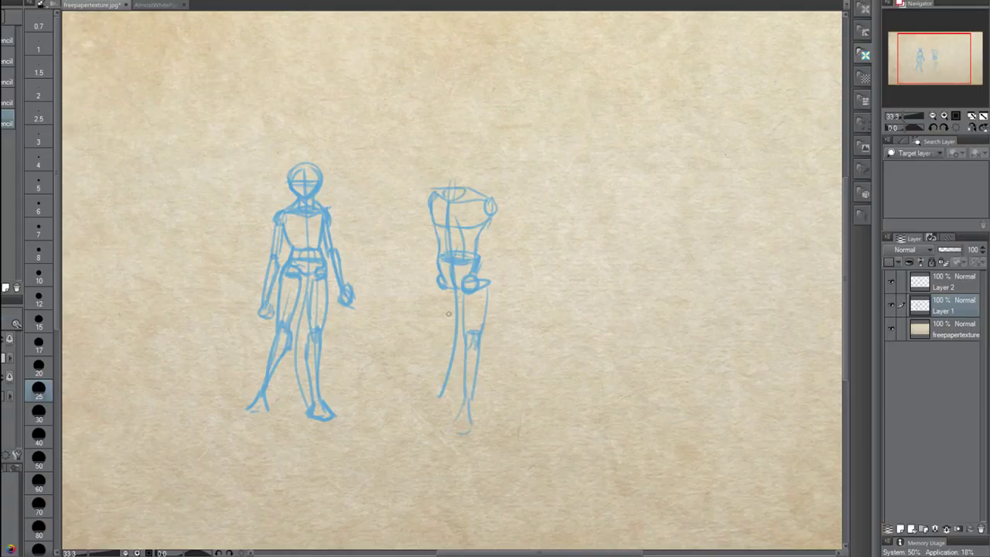
# - Clear both figures from the layer and set the pencil's brush size to 20
pyautogui.click(140, 0)
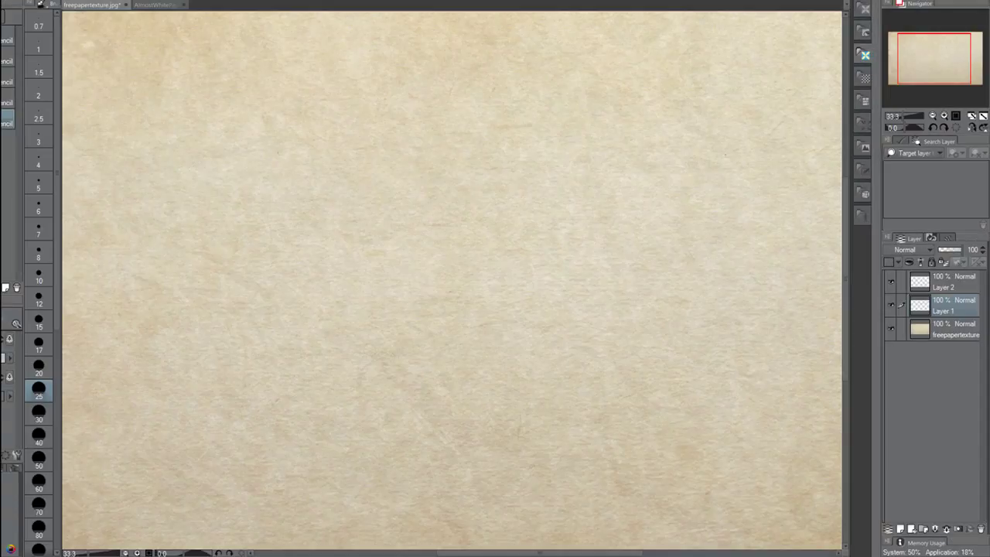
pyautogui.click(38, 298)
pyautogui.click(42, 374)
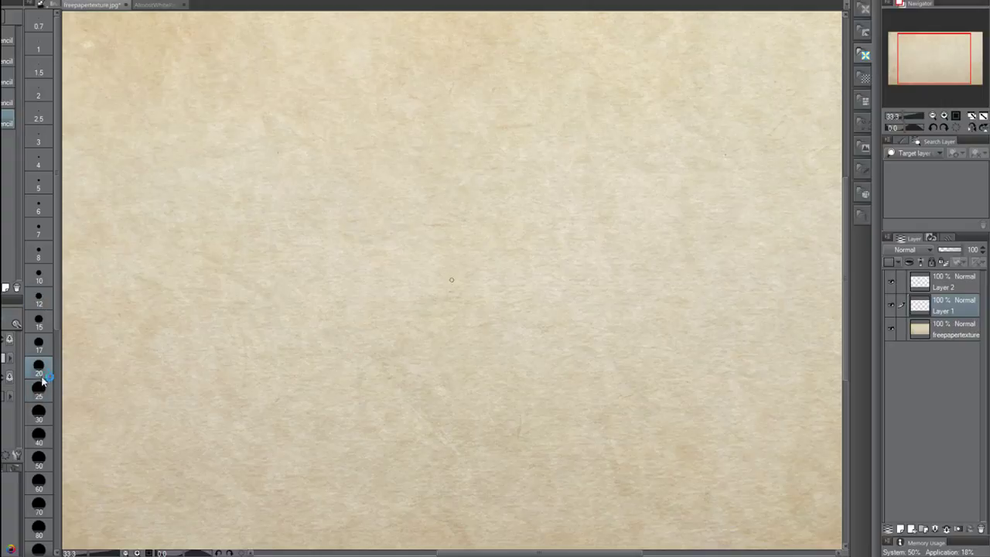
pyautogui.moveTo(210, 144); pyautogui.dragTo(194, 387)
pyautogui.hotkey('ctrl', 'z')
pyautogui.moveTo(255, 196)
pyautogui.mouseDown()
pyautogui.moveTo(287, 159)
pyautogui.moveTo(259, 138)
pyautogui.moveTo(245, 149)
pyautogui.mouseUp()
pyautogui.hotkey('ctrl', 'z')
pyautogui.moveTo(261, 183)
pyautogui.mouseDown()
pyautogui.moveTo(277, 131)
pyautogui.moveTo(258, 151)
pyautogui.moveTo(285, 117)
pyautogui.mouseUp()
pyautogui.hotkey('ctrl', 'z')
# - Try marking head-height proportions with stacked ovals divided by horizontal lines
pyautogui.moveTo(238, 167); pyautogui.dragTo(334, 161)
pyautogui.moveTo(248, 121); pyautogui.dragTo(337, 125)
pyautogui.moveTo(275, 188); pyautogui.dragTo(275, 173)
pyautogui.moveTo(232, 207); pyautogui.dragTo(331, 213)
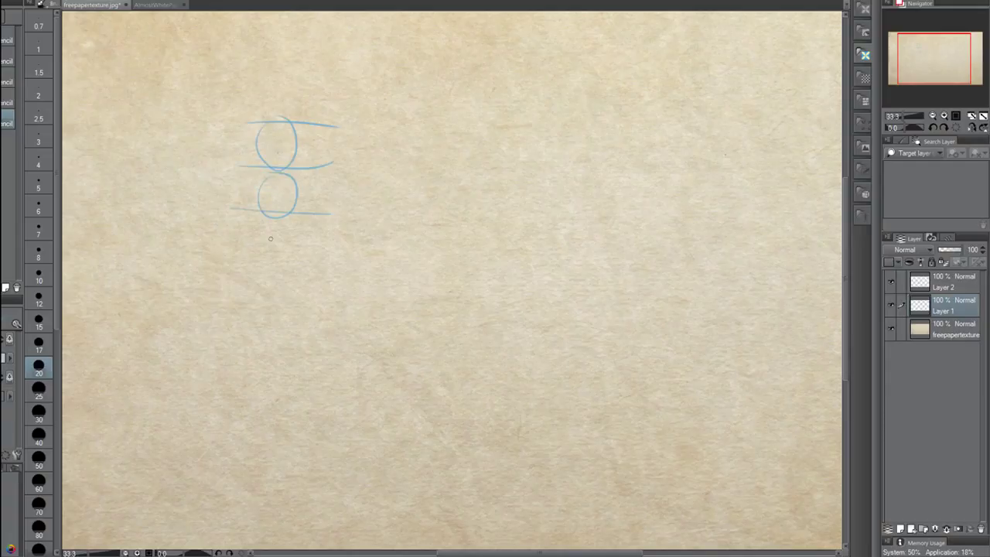
pyautogui.moveTo(271, 226)
pyautogui.mouseDown()
pyautogui.moveTo(252, 242)
pyautogui.moveTo(328, 261)
pyautogui.mouseUp()
pyautogui.hotkey('ctrl', 'z')
pyautogui.hotkey('ctrl', 'z')
pyautogui.hotkey('ctrl', 'z')
pyautogui.hotkey('ctrl', 'z')
pyautogui.hotkey('ctrl', 'z')
pyautogui.hotkey('ctrl', 'z')
pyautogui.hotkey('ctrl', 'z')
pyautogui.hotkey('ctrl', 'z')
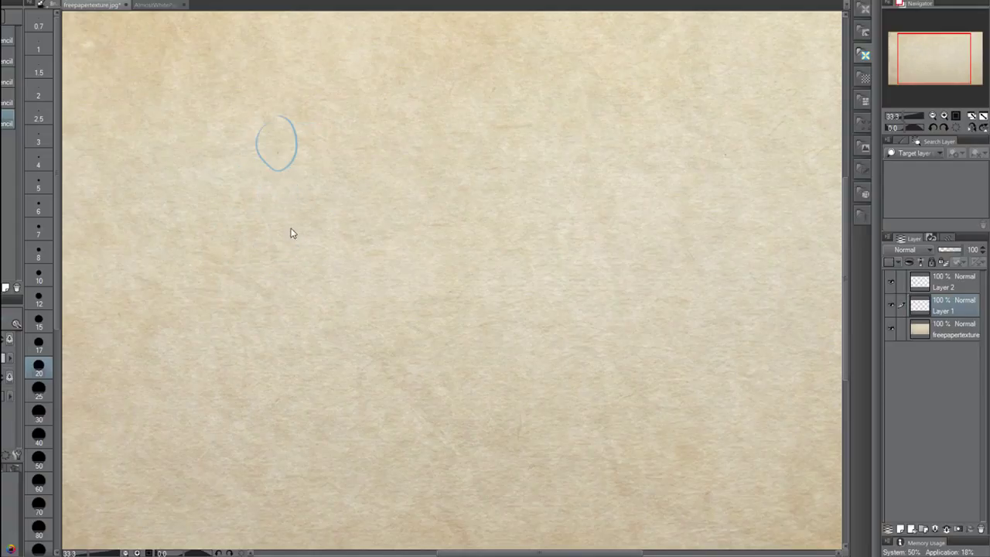
# - Draw a long S-curved line of action with a tilted bowl-shaped pelvis across its middle
pyautogui.moveTo(267, 103); pyautogui.dragTo(283, 426)
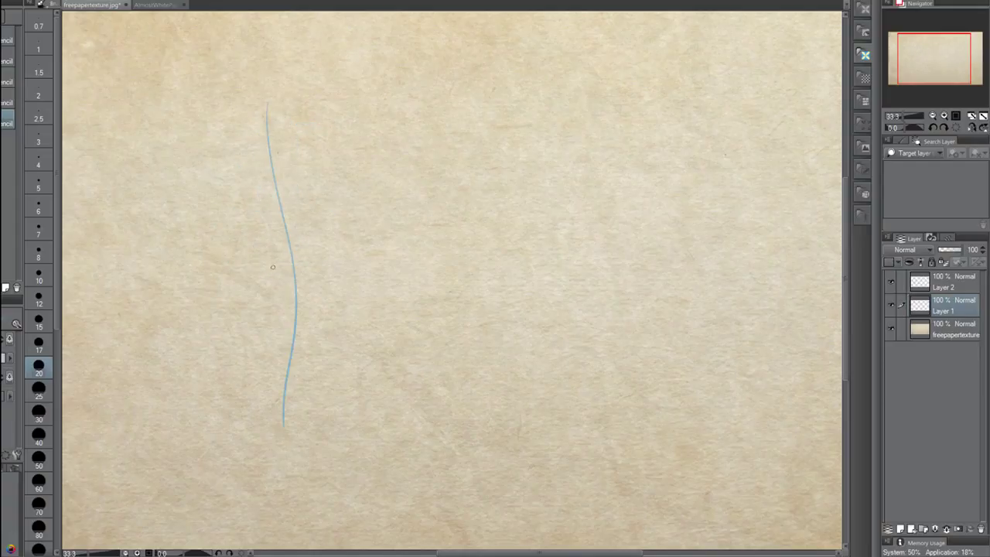
pyautogui.moveTo(268, 262)
pyautogui.mouseDown()
pyautogui.moveTo(317, 241)
pyautogui.moveTo(277, 256)
pyautogui.moveTo(301, 235)
pyautogui.moveTo(269, 260)
pyautogui.mouseUp()
pyautogui.moveTo(306, 226); pyautogui.dragTo(312, 232)
pyautogui.moveTo(271, 265)
pyautogui.mouseDown()
pyautogui.moveTo(283, 274)
pyautogui.moveTo(306, 265)
pyautogui.moveTo(281, 275)
pyautogui.moveTo(295, 270)
pyautogui.mouseUp()
pyautogui.hotkey('ctrl', 'z')
# - Sketch an oval head with a tapered jaw, a neck and tilted shoulder lines ending in small round joints
pyautogui.moveTo(260, 105)
pyautogui.mouseDown()
pyautogui.moveTo(271, 135)
pyautogui.moveTo(256, 126)
pyautogui.moveTo(258, 144)
pyautogui.mouseUp()
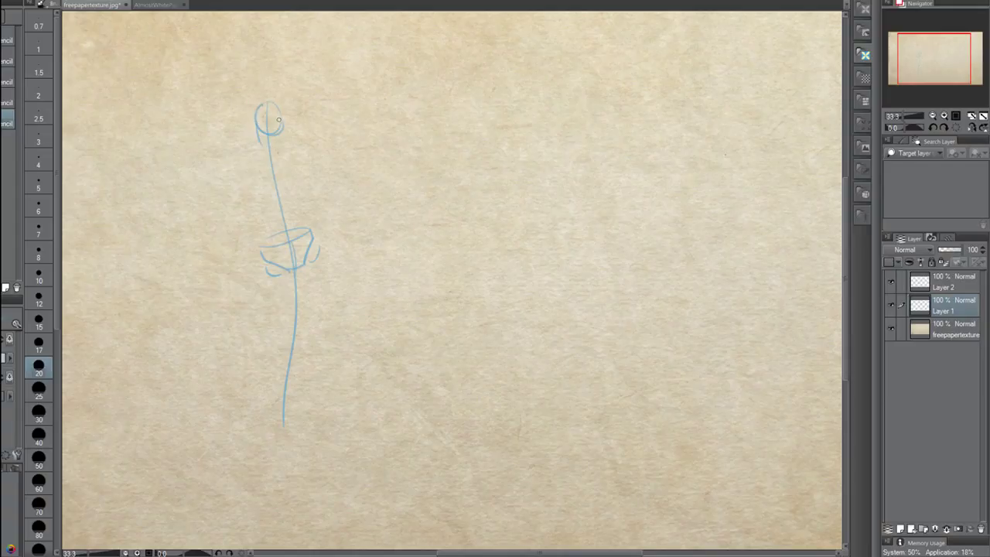
pyautogui.hotkey('ctrl', 'z')
pyautogui.hotkey('ctrl', 'z')
pyautogui.moveTo(250, 115)
pyautogui.mouseDown()
pyautogui.moveTo(282, 130)
pyautogui.moveTo(258, 125)
pyautogui.moveTo(256, 146)
pyautogui.moveTo(279, 135)
pyautogui.moveTo(261, 148)
pyautogui.moveTo(281, 137)
pyautogui.moveTo(280, 157)
pyautogui.moveTo(266, 161)
pyautogui.mouseUp()
pyautogui.hotkey('ctrl', 'z')
pyautogui.moveTo(267, 162)
pyautogui.mouseDown()
pyautogui.moveTo(305, 154)
pyautogui.moveTo(250, 170)
pyautogui.mouseUp()
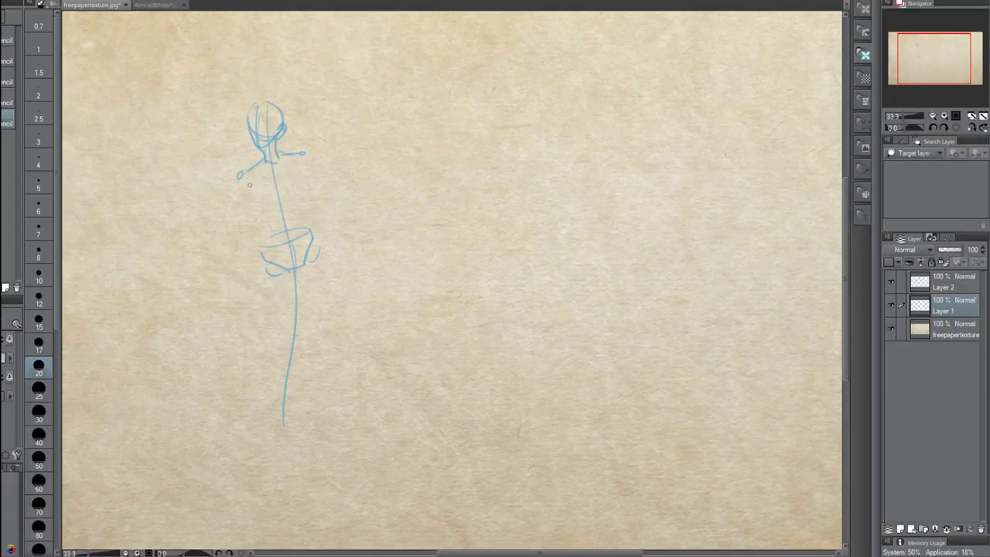
# - Draw the ribcage sides, an arched belly opening and the waist contours joining the torso to the pelvis
pyautogui.moveTo(245, 178)
pyautogui.mouseDown()
pyautogui.moveTo(247, 207)
pyautogui.moveTo(272, 229)
pyautogui.mouseUp()
pyautogui.moveTo(304, 156); pyautogui.dragTo(310, 185)
pyautogui.hotkey('ctrl', 'z')
pyautogui.moveTo(298, 154); pyautogui.dragTo(308, 186)
pyautogui.moveTo(277, 168)
pyautogui.mouseDown()
pyautogui.moveTo(292, 228)
pyautogui.moveTo(275, 232)
pyautogui.mouseUp()
pyautogui.moveTo(285, 199); pyautogui.dragTo(296, 219)
pyautogui.moveTo(301, 170); pyautogui.dragTo(297, 203)
pyautogui.moveTo(302, 191); pyautogui.dragTo(301, 179)
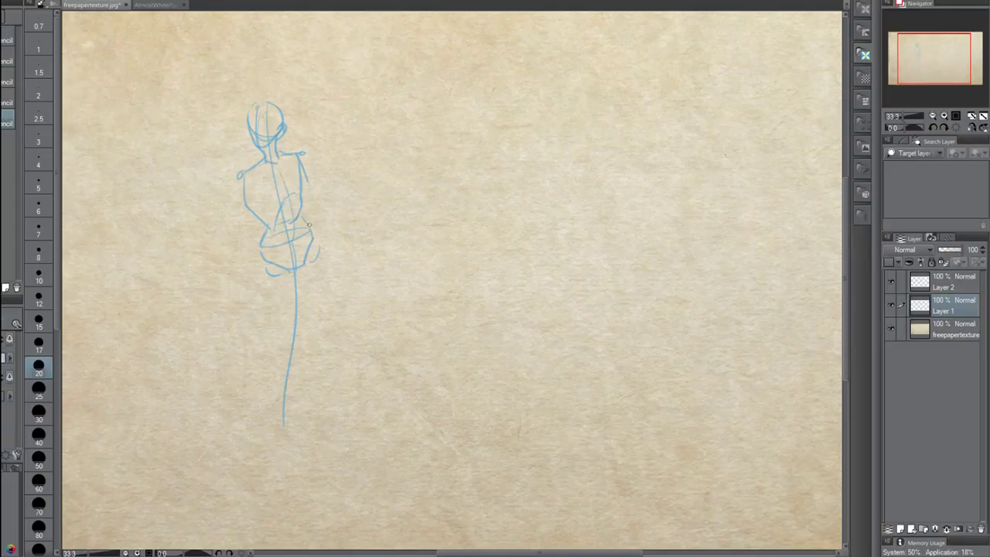
pyautogui.moveTo(299, 194)
pyautogui.mouseDown()
pyautogui.moveTo(310, 221)
pyautogui.moveTo(295, 202)
pyautogui.moveTo(313, 231)
pyautogui.moveTo(298, 198)
pyautogui.mouseUp()
# - Draw the left arm as a single curved line from the shoulder joint ending in a blocky hand
pyautogui.moveTo(240, 176); pyautogui.dragTo(229, 268)
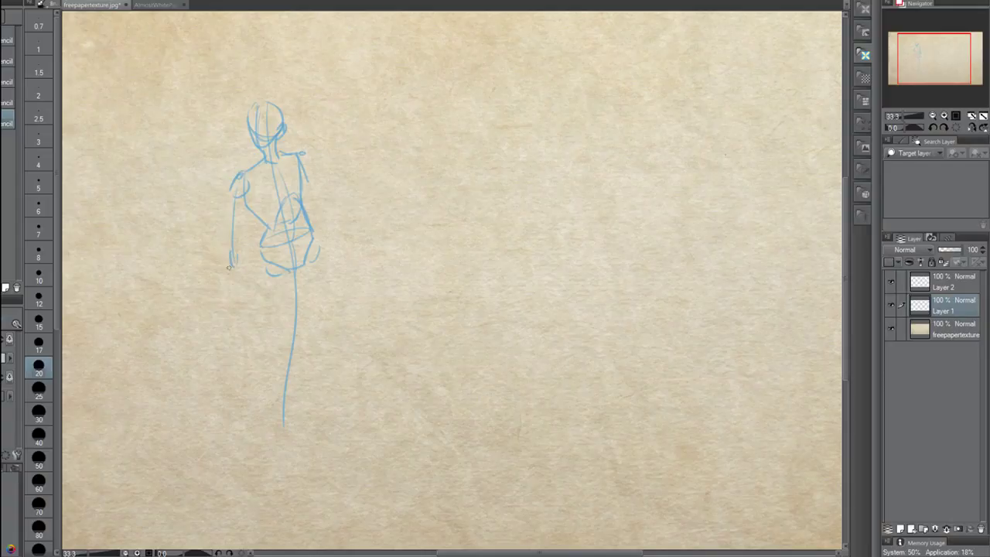
pyautogui.hotkey('ctrl', 'z')
pyautogui.hotkey('ctrl', 'z')
pyautogui.hotkey('ctrl', 'z')
pyautogui.moveTo(239, 180)
pyautogui.mouseDown()
pyautogui.moveTo(230, 292)
pyautogui.moveTo(236, 309)
pyautogui.moveTo(250, 309)
pyautogui.moveTo(243, 284)
pyautogui.moveTo(233, 286)
pyautogui.moveTo(254, 298)
pyautogui.mouseUp()
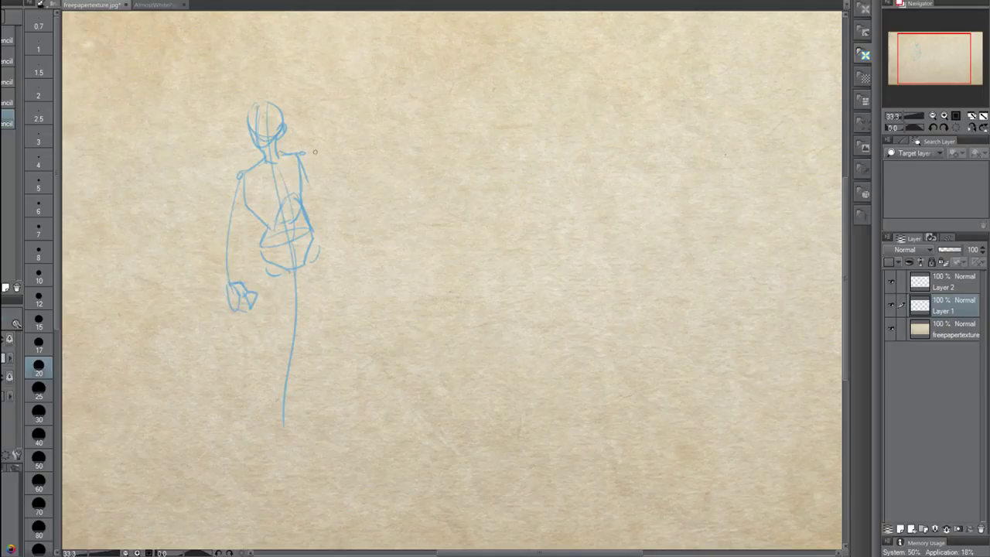
# - Draw the right arm as a line reaching outward from the shoulder and sketch its hand with fingers
pyautogui.moveTo(304, 153); pyautogui.dragTo(328, 217)
pyautogui.hotkey('ctrl', 'z')
pyautogui.moveTo(303, 154)
pyautogui.mouseDown()
pyautogui.moveTo(328, 207)
pyautogui.moveTo(357, 232)
pyautogui.moveTo(345, 258)
pyautogui.mouseUp()
pyautogui.hotkey('ctrl', 'z')
pyautogui.hotkey('ctrl', 'z')
pyautogui.moveTo(355, 234); pyautogui.dragTo(358, 242)
pyautogui.hotkey('ctrl', 'z')
pyautogui.hotkey('ctrl', 'z')
pyautogui.hotkey('ctrl', 'z')
pyautogui.moveTo(346, 235)
pyautogui.mouseDown()
pyautogui.moveTo(360, 261)
pyautogui.moveTo(348, 237)
pyautogui.moveTo(337, 241)
pyautogui.moveTo(342, 257)
pyautogui.moveTo(351, 239)
pyautogui.moveTo(346, 261)
pyautogui.moveTo(349, 233)
pyautogui.mouseUp()
pyautogui.hotkey('ctrl', 'z')
pyautogui.hotkey('ctrl', 'z')
# - Draw the left leg with thigh, knee and calf contours and a wedge-shaped foot
pyautogui.moveTo(267, 266); pyautogui.dragTo(254, 342)
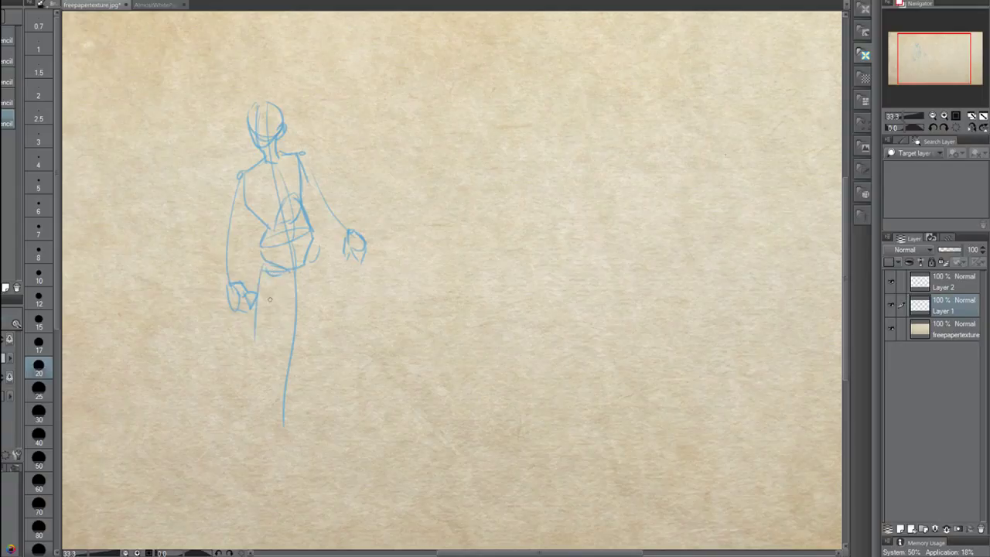
pyautogui.hotkey('ctrl', 'z')
pyautogui.moveTo(270, 267); pyautogui.dragTo(249, 356)
pyautogui.moveTo(292, 268)
pyautogui.mouseDown()
pyautogui.moveTo(298, 293)
pyautogui.moveTo(300, 269)
pyautogui.moveTo(260, 355)
pyautogui.moveTo(252, 352)
pyautogui.moveTo(260, 338)
pyautogui.moveTo(253, 361)
pyautogui.moveTo(275, 354)
pyautogui.moveTo(243, 428)
pyautogui.mouseUp()
pyautogui.hotkey('ctrl', 'z')
pyautogui.moveTo(250, 355); pyautogui.dragTo(237, 435)
pyautogui.moveTo(235, 435)
pyautogui.mouseDown()
pyautogui.moveTo(217, 466)
pyautogui.moveTo(246, 438)
pyautogui.mouseUp()
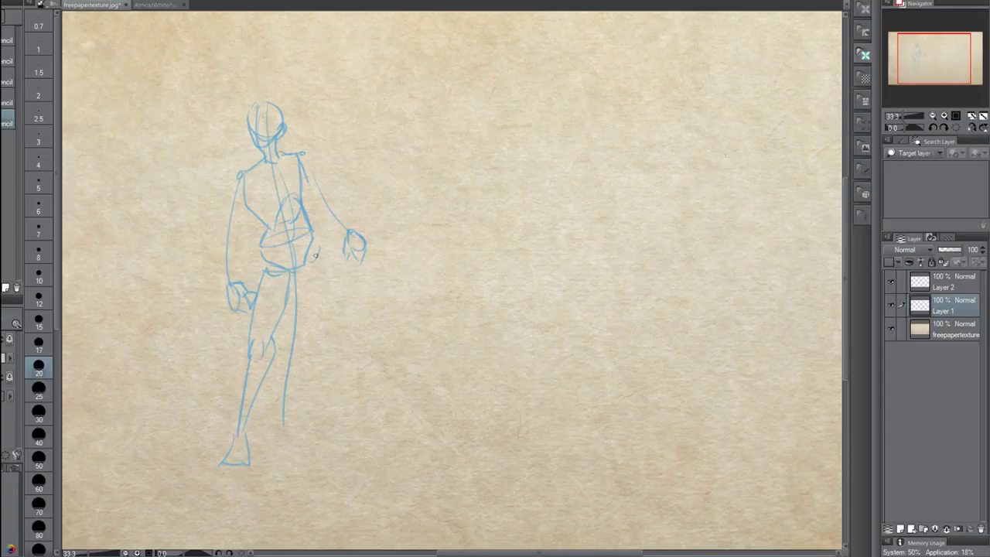
# - Draw the right leg bent at the knee with thigh and calf contours and a raised foot
pyautogui.moveTo(318, 237); pyautogui.dragTo(329, 304)
pyautogui.hotkey('ctrl', 'z')
pyautogui.moveTo(320, 236); pyautogui.dragTo(338, 302)
pyautogui.moveTo(297, 270); pyautogui.dragTo(328, 333)
pyautogui.moveTo(338, 288)
pyautogui.mouseDown()
pyautogui.moveTo(337, 315)
pyautogui.moveTo(328, 288)
pyautogui.moveTo(327, 334)
pyautogui.moveTo(312, 319)
pyautogui.moveTo(310, 375)
pyautogui.mouseUp()
pyautogui.hotkey('ctrl', 'z')
pyautogui.moveTo(317, 317); pyautogui.dragTo(303, 365)
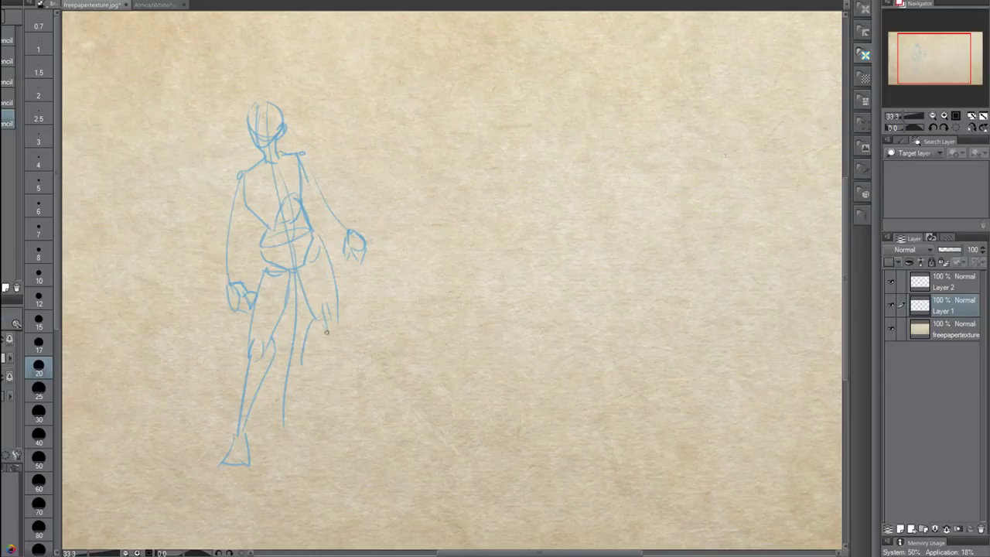
pyautogui.moveTo(334, 324); pyautogui.dragTo(314, 366)
pyautogui.moveTo(321, 307)
pyautogui.mouseDown()
pyautogui.moveTo(315, 350)
pyautogui.moveTo(325, 334)
pyautogui.moveTo(305, 362)
pyautogui.moveTo(313, 398)
pyautogui.mouseUp()
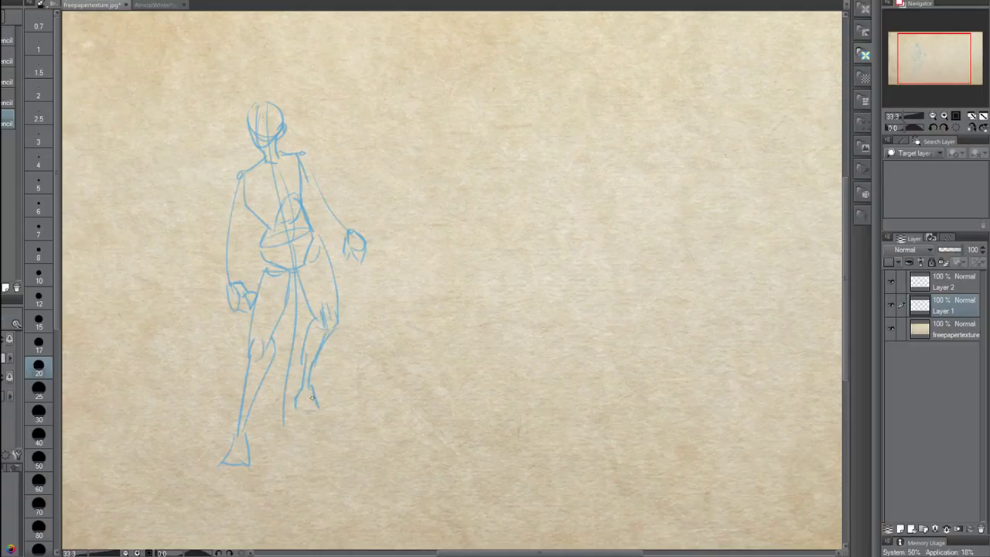
# - Clear the layer and sketch a large turned head with an oval skull, an ear and an angled jawline
pyautogui.click(142, 1)
pyautogui.moveTo(254, 103)
pyautogui.mouseDown()
pyautogui.moveTo(251, 225)
pyautogui.moveTo(260, 106)
pyautogui.mouseUp()
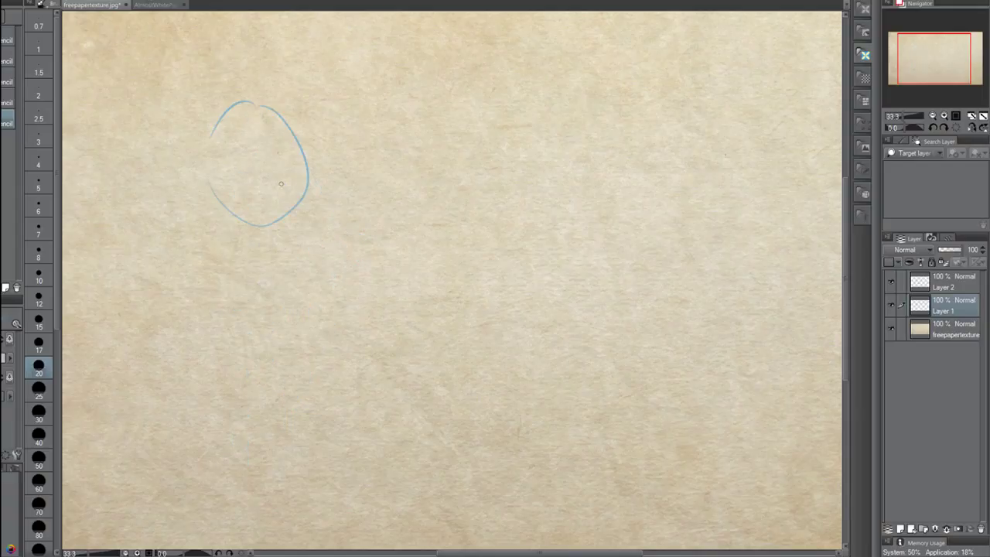
pyautogui.moveTo(307, 166); pyautogui.dragTo(291, 246)
pyautogui.moveTo(246, 176); pyautogui.dragTo(235, 168)
pyautogui.moveTo(228, 186); pyautogui.dragTo(246, 224)
pyautogui.moveTo(247, 223); pyautogui.dragTo(302, 246)
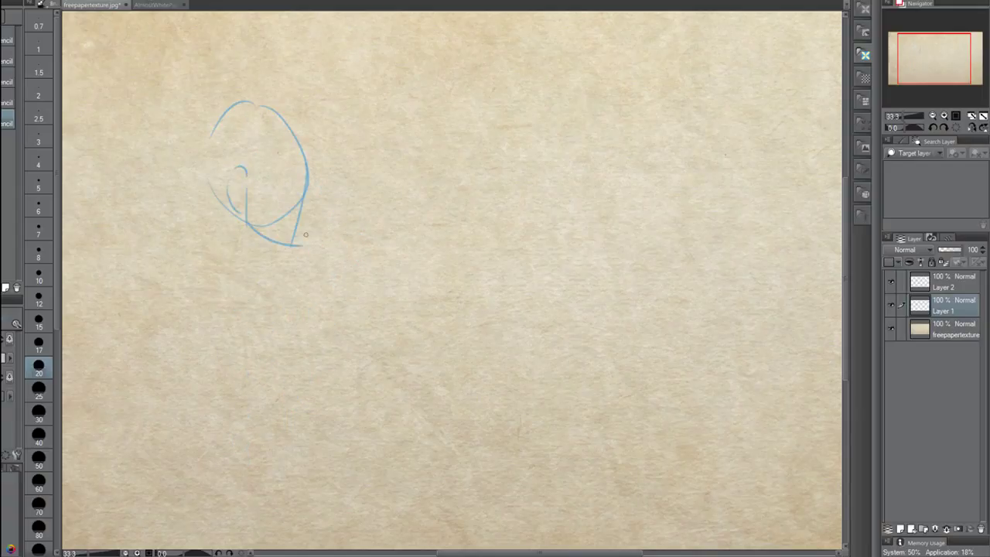
# - Sketch the neck lines and a shoulder line below the turned head
pyautogui.moveTo(226, 215)
pyautogui.mouseDown()
pyautogui.moveTo(215, 255)
pyautogui.moveTo(233, 276)
pyautogui.mouseUp()
pyautogui.moveTo(277, 243); pyautogui.dragTo(249, 270)
pyautogui.moveTo(176, 281)
pyautogui.mouseDown()
pyautogui.moveTo(155, 314)
pyautogui.moveTo(196, 302)
pyautogui.mouseUp()
pyautogui.moveTo(276, 277); pyautogui.dragTo(283, 280)
pyautogui.hotkey('ctrl', 'z')
# - Clear the layer and sketch a round head, a curved neck line and a rounded torso with a centre curve
pyautogui.click(150, 1)
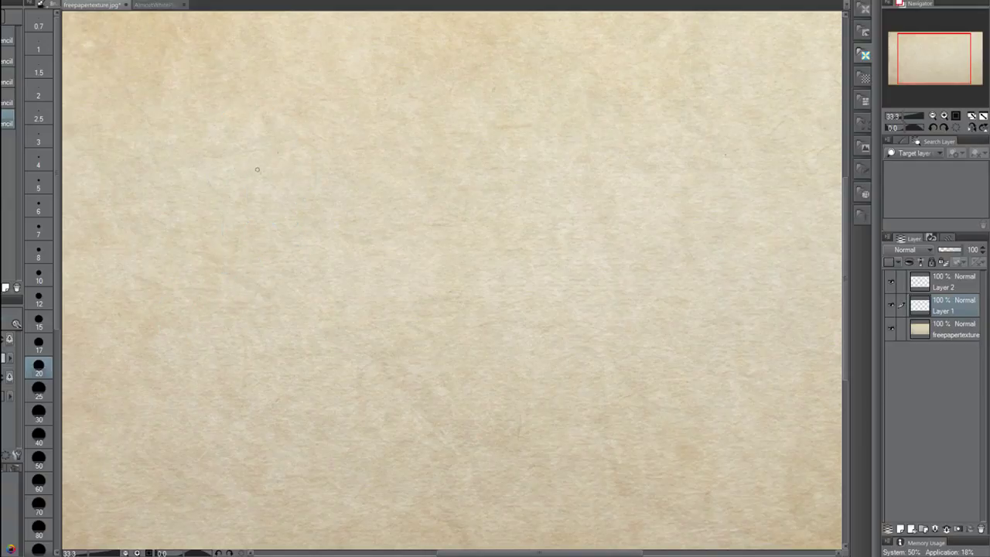
pyautogui.moveTo(249, 187); pyautogui.dragTo(235, 250)
pyautogui.moveTo(289, 194)
pyautogui.mouseDown()
pyautogui.moveTo(271, 291)
pyautogui.moveTo(285, 207)
pyautogui.moveTo(291, 280)
pyautogui.moveTo(282, 142)
pyautogui.mouseUp()
pyautogui.moveTo(291, 102); pyautogui.dragTo(261, 141)
pyautogui.moveTo(290, 160)
pyautogui.mouseDown()
pyautogui.moveTo(312, 129)
pyautogui.moveTo(291, 102)
pyautogui.mouseUp()
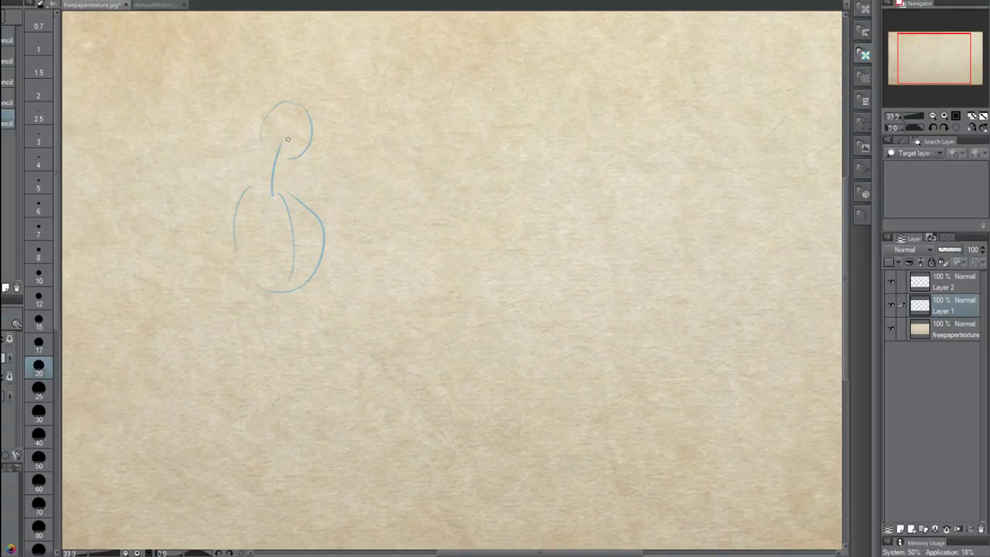
# - Try adding a curved face guideline, an angled jaw and the back of the neck to the round head
pyautogui.moveTo(300, 138)
pyautogui.mouseDown()
pyautogui.moveTo(265, 136)
pyautogui.moveTo(264, 154)
pyautogui.moveTo(264, 141)
pyautogui.moveTo(284, 166)
pyautogui.moveTo(305, 148)
pyautogui.moveTo(280, 168)
pyautogui.moveTo(308, 148)
pyautogui.moveTo(263, 151)
pyautogui.moveTo(250, 188)
pyautogui.mouseUp()
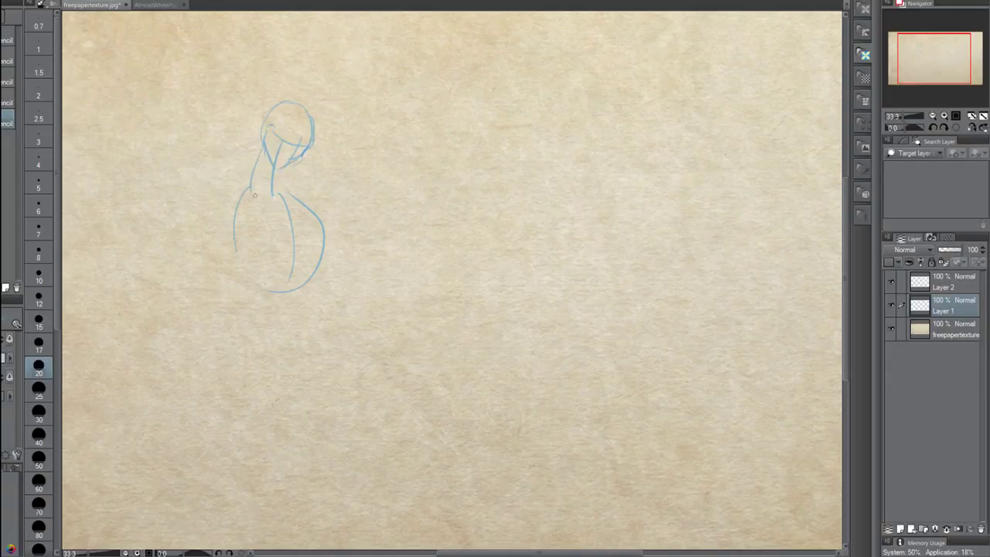
pyautogui.hotkey('ctrl', 'z')
pyautogui.hotkey('ctrl', 'z')
pyautogui.hotkey('ctrl', 'z')
pyautogui.hotkey('ctrl', 'z')
pyautogui.hotkey('ctrl', 'z')
pyautogui.hotkey('ctrl', 'z')
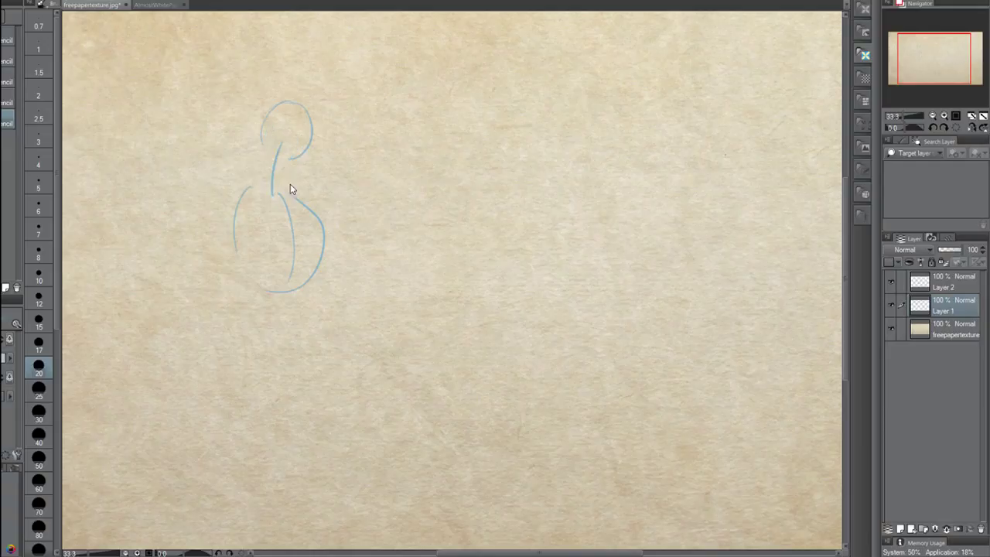
# - Redraw the round head slightly lower so that it overlaps the top of the curved neck line
pyautogui.hotkey('ctrl', 'z')
pyautogui.moveTo(265, 150)
pyautogui.mouseDown()
pyautogui.moveTo(284, 149)
pyautogui.moveTo(305, 172)
pyautogui.mouseUp()
pyautogui.moveTo(275, 135)
pyautogui.mouseDown()
pyautogui.moveTo(269, 177)
pyautogui.moveTo(310, 179)
pyautogui.mouseUp()
pyautogui.hotkey('ctrl', 'z')
pyautogui.hotkey('ctrl', 'z')
pyautogui.hotkey('ctrl', 'z')
pyautogui.hotkey('ctrl', 'z')
pyautogui.moveTo(283, 122)
pyautogui.mouseDown()
pyautogui.moveTo(283, 168)
pyautogui.moveTo(295, 121)
pyautogui.moveTo(277, 182)
pyautogui.moveTo(306, 125)
pyautogui.moveTo(272, 165)
pyautogui.moveTo(294, 119)
pyautogui.moveTo(305, 140)
pyautogui.moveTo(278, 184)
pyautogui.mouseUp()
pyautogui.hotkey('ctrl', 'z')
pyautogui.hotkey('ctrl', 'z')
pyautogui.hotkey('ctrl', 'z')
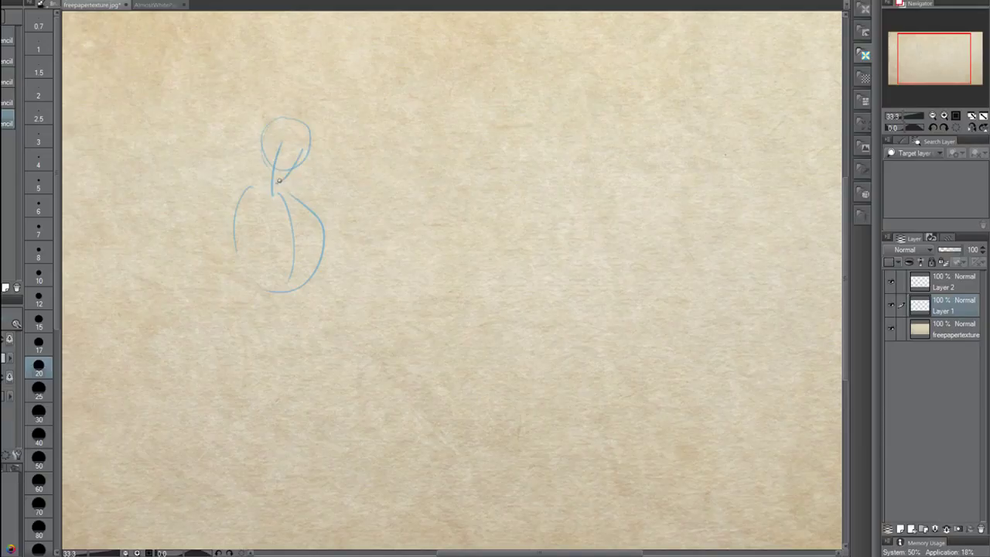
# - Add the angled jaw, an ear and the side lines of the neck to the small head
pyautogui.hotkey('ctrl', 'z')
pyautogui.moveTo(301, 149); pyautogui.dragTo(282, 180)
pyautogui.hotkey('ctrl', 'z')
pyautogui.moveTo(274, 139)
pyautogui.mouseDown()
pyautogui.moveTo(268, 159)
pyautogui.moveTo(279, 147)
pyautogui.mouseUp()
pyautogui.moveTo(267, 149)
pyautogui.mouseDown()
pyautogui.moveTo(285, 181)
pyautogui.moveTo(300, 169)
pyautogui.moveTo(283, 180)
pyautogui.mouseUp()
pyautogui.moveTo(270, 157)
pyautogui.mouseDown()
pyautogui.moveTo(247, 189)
pyautogui.moveTo(270, 198)
pyautogui.mouseUp()
pyautogui.hotkey('ctrl', 'z')
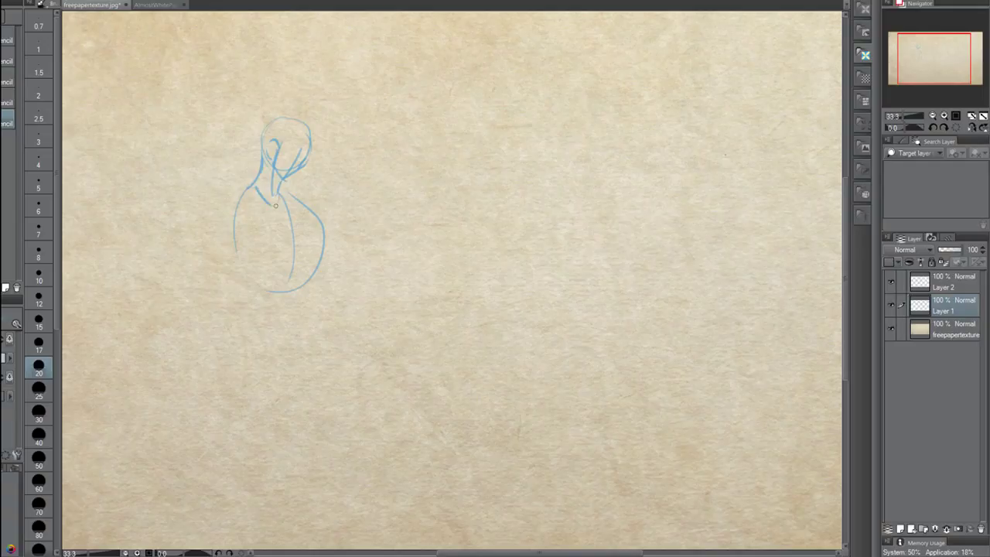
# - Sketch the shoulder loops, collarbone lines and centre curve, and start the rib cage arch on the torso
pyautogui.moveTo(237, 216)
pyautogui.mouseDown()
pyautogui.moveTo(306, 192)
pyautogui.moveTo(225, 206)
pyautogui.mouseUp()
pyautogui.hotkey('ctrl', 'z')
pyautogui.moveTo(223, 207)
pyautogui.mouseDown()
pyautogui.moveTo(246, 187)
pyautogui.moveTo(288, 197)
pyautogui.moveTo(285, 185)
pyautogui.moveTo(211, 203)
pyautogui.mouseUp()
pyautogui.moveTo(301, 186); pyautogui.dragTo(275, 291)
pyautogui.hotkey('ctrl', 'z')
pyautogui.moveTo(280, 203); pyautogui.dragTo(290, 279)
pyautogui.moveTo(287, 243); pyautogui.dragTo(264, 277)
pyautogui.moveTo(264, 277); pyautogui.dragTo(244, 263)
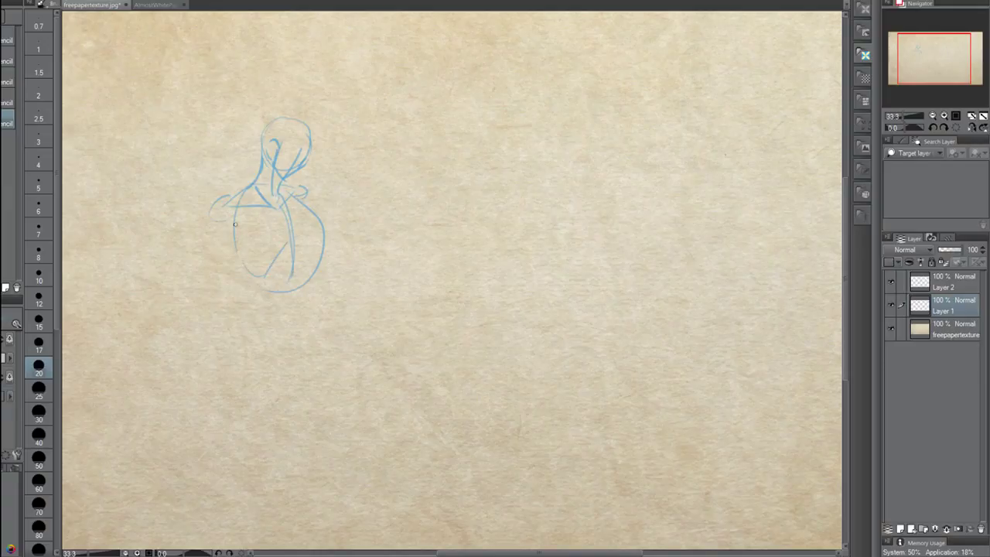
# - Outline the sides of the rib cage and its lower arch inside the rounded torso
pyautogui.moveTo(233, 224); pyautogui.dragTo(263, 285)
pyautogui.moveTo(305, 251); pyautogui.dragTo(290, 286)
pyautogui.moveTo(294, 199)
pyautogui.mouseDown()
pyautogui.moveTo(306, 253)
pyautogui.moveTo(280, 293)
pyautogui.moveTo(287, 308)
pyautogui.moveTo(265, 310)
pyautogui.moveTo(295, 274)
pyautogui.moveTo(279, 243)
pyautogui.moveTo(264, 276)
pyautogui.mouseUp()
pyautogui.hotkey('ctrl', 'z')
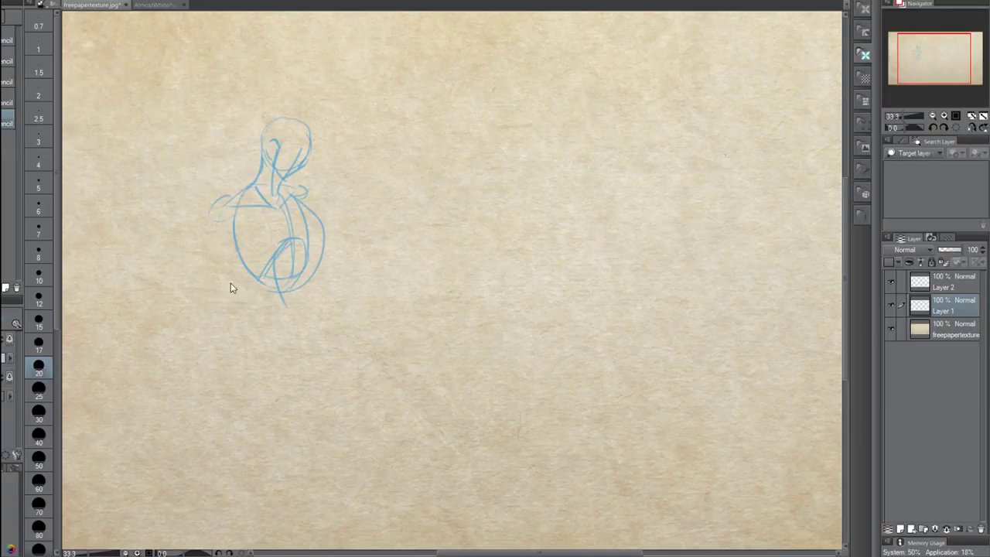
# - Sketch a long curved line of action for the arm from the near shoulder, ending in a simple hand
pyautogui.moveTo(220, 204); pyautogui.dragTo(203, 313)
pyautogui.hotkey('ctrl', 'z')
pyautogui.moveTo(221, 205)
pyautogui.mouseDown()
pyautogui.moveTo(207, 290)
pyautogui.moveTo(227, 414)
pyautogui.moveTo(224, 392)
pyautogui.moveTo(234, 399)
pyautogui.moveTo(224, 393)
pyautogui.mouseUp()
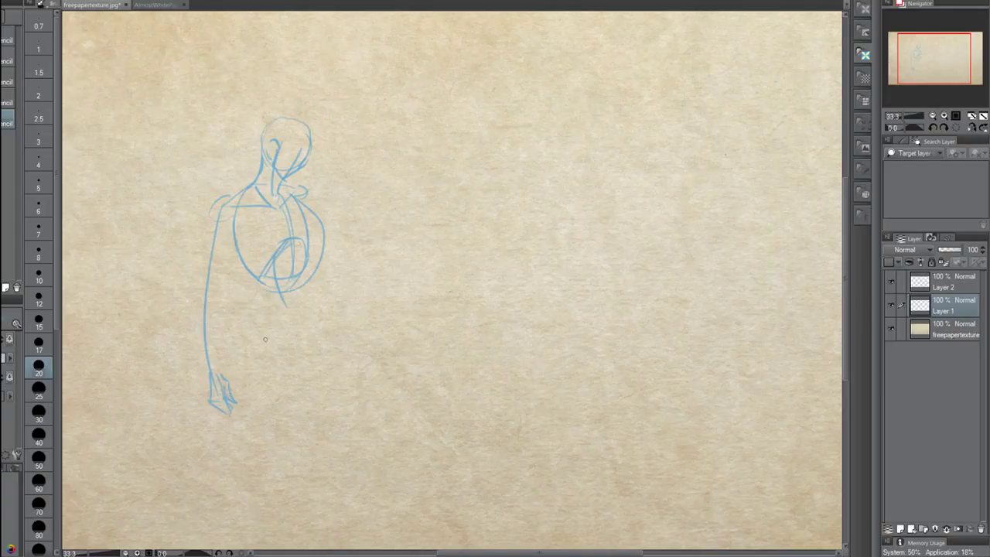
pyautogui.moveTo(223, 399)
pyautogui.mouseDown()
pyautogui.moveTo(236, 407)
pyautogui.moveTo(223, 375)
pyautogui.mouseUp()
# - Build the upper arm and forearm contours around the arm's line of action
pyautogui.moveTo(222, 198); pyautogui.dragTo(210, 232)
pyautogui.hotkey('ctrl', 'z')
pyautogui.moveTo(230, 197)
pyautogui.mouseDown()
pyautogui.moveTo(205, 248)
pyautogui.moveTo(235, 220)
pyautogui.moveTo(198, 307)
pyautogui.mouseUp()
pyautogui.moveTo(223, 233)
pyautogui.mouseDown()
pyautogui.moveTo(217, 283)
pyautogui.moveTo(202, 306)
pyautogui.moveTo(214, 310)
pyautogui.moveTo(207, 352)
pyautogui.mouseUp()
pyautogui.moveTo(199, 300); pyautogui.dragTo(209, 370)
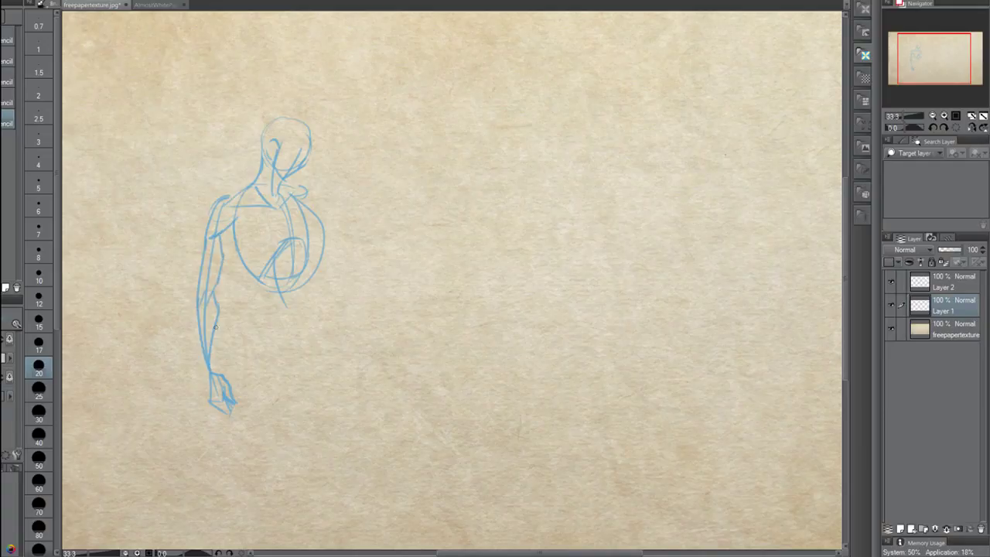
# - Sketch the lower curve of the chest from the armpit and reinforce the centre line near the collarbones
pyautogui.moveTo(223, 227); pyautogui.dragTo(251, 283)
pyautogui.hotkey('ctrl', 'z')
pyautogui.moveTo(290, 216); pyautogui.dragTo(287, 245)
pyautogui.moveTo(282, 211); pyautogui.dragTo(286, 240)
pyautogui.moveTo(222, 229)
pyautogui.mouseDown()
pyautogui.moveTo(264, 242)
pyautogui.moveTo(309, 238)
pyautogui.mouseUp()
pyautogui.hotkey('ctrl', 'z')
pyautogui.moveTo(284, 207)
pyautogui.mouseDown()
pyautogui.moveTo(290, 226)
pyautogui.moveTo(304, 211)
pyautogui.moveTo(303, 195)
pyautogui.moveTo(292, 193)
pyautogui.mouseUp()
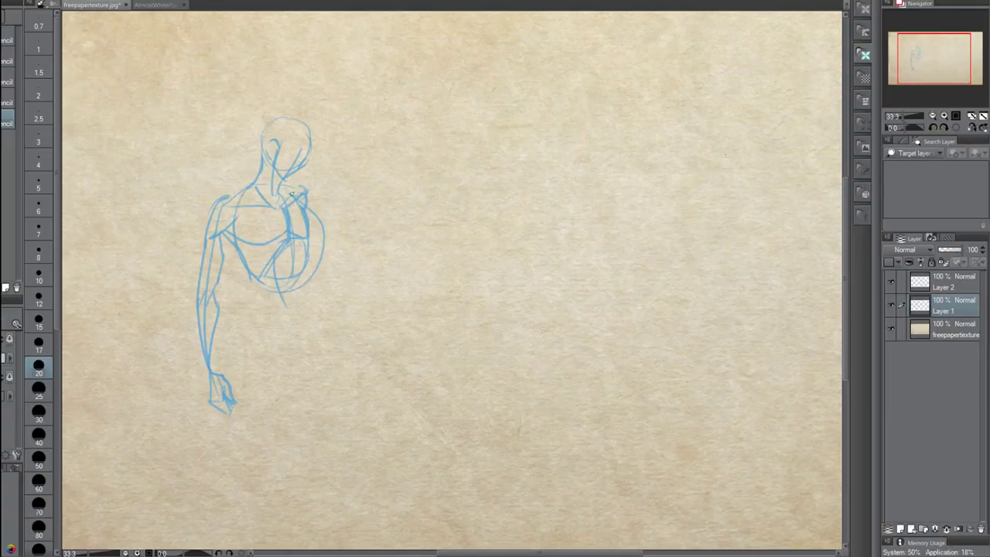
pyautogui.moveTo(226, 196)
pyautogui.mouseDown()
pyautogui.moveTo(258, 183)
pyautogui.moveTo(265, 131)
pyautogui.mouseUp()
pyautogui.moveTo(305, 162); pyautogui.dragTo(279, 150)
# - Clear the layer and set the brush size to 15
pyautogui.press('Delete')
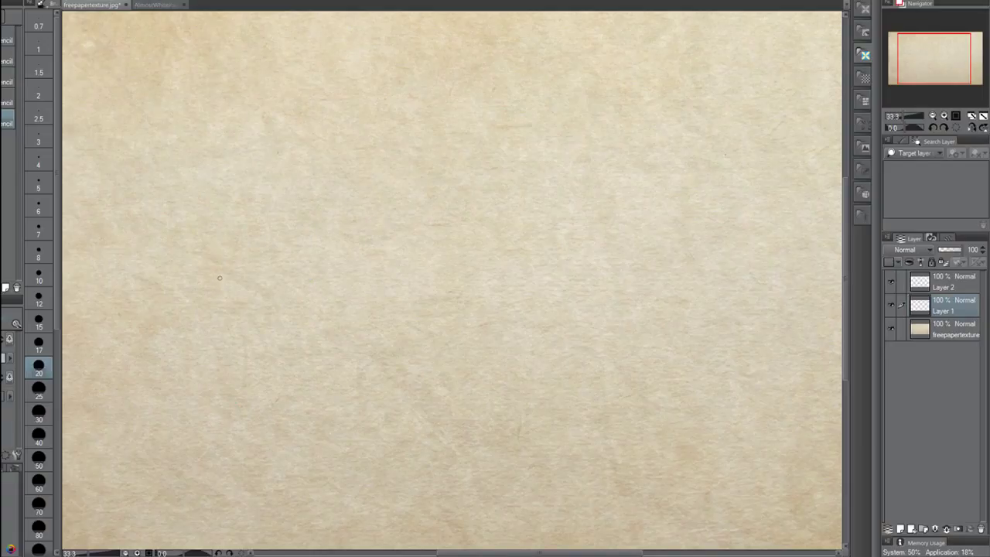
pyautogui.moveTo(261, 273); pyautogui.dragTo(271, 252)
pyautogui.hotkey('ctrl', 'z')
pyautogui.click(39, 321)
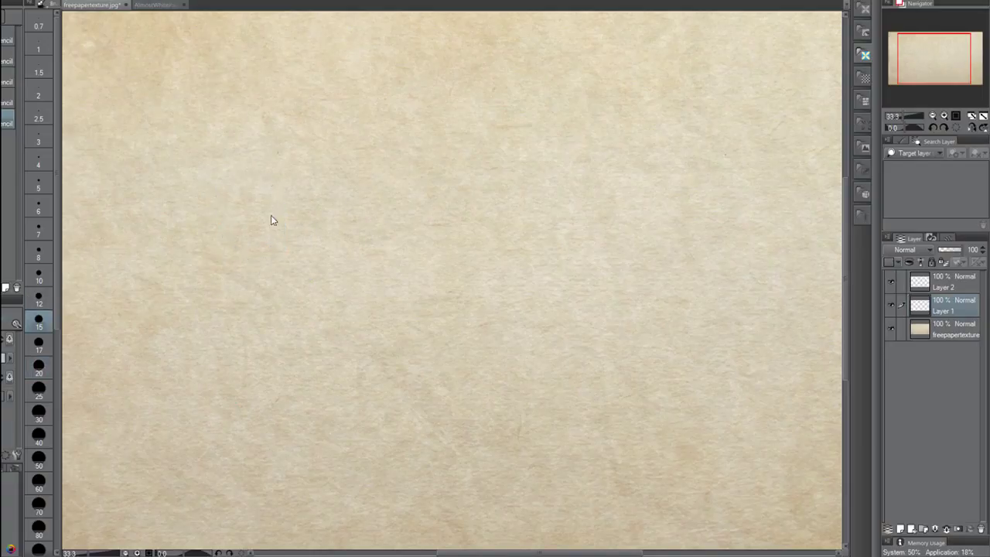
# - Try sketching a turned head with a round skull, a face guideline, an ear and a pointed jaw
pyautogui.moveTo(263, 139)
pyautogui.mouseDown()
pyautogui.moveTo(289, 147)
pyautogui.moveTo(272, 244)
pyautogui.moveTo(312, 157)
pyautogui.mouseUp()
pyautogui.hotkey('ctrl', 'z')
pyautogui.moveTo(313, 251); pyautogui.dragTo(307, 281)
pyautogui.moveTo(251, 199)
pyautogui.mouseDown()
pyautogui.moveTo(262, 244)
pyautogui.moveTo(298, 268)
pyautogui.mouseUp()
pyautogui.hotkey('ctrl', 'z')
pyautogui.moveTo(311, 210); pyautogui.dragTo(302, 270)
pyautogui.moveTo(253, 193)
pyautogui.mouseDown()
pyautogui.moveTo(243, 203)
pyautogui.moveTo(250, 222)
pyautogui.moveTo(305, 274)
pyautogui.mouseUp()
pyautogui.moveTo(320, 226); pyautogui.dragTo(323, 215)
pyautogui.moveTo(303, 275); pyautogui.dragTo(330, 193)
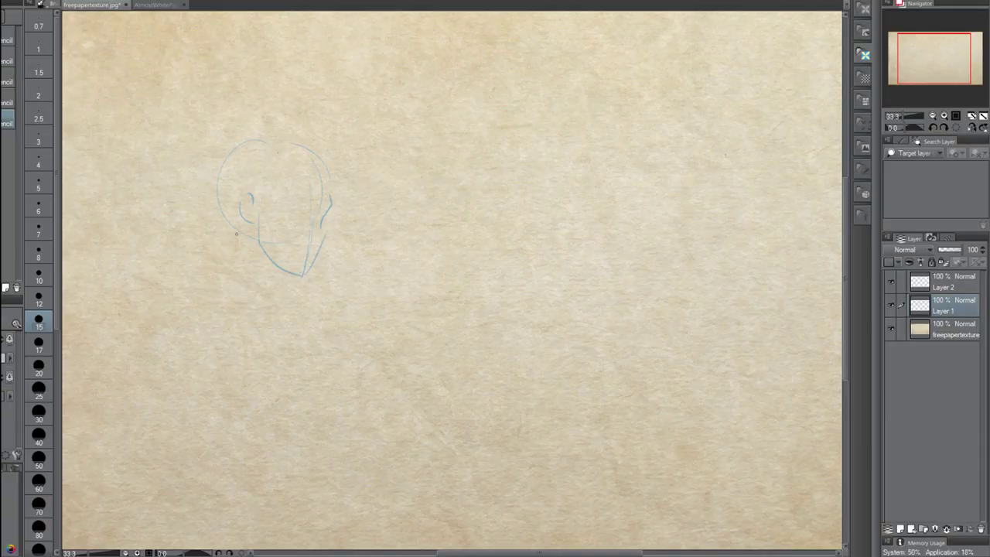
# - Try sketching the neck, collar and shoulder lines below the turned head
pyautogui.moveTo(236, 234); pyautogui.dragTo(235, 272)
pyautogui.moveTo(229, 272); pyautogui.dragTo(270, 298)
pyautogui.moveTo(157, 339); pyautogui.dragTo(212, 303)
pyautogui.moveTo(270, 324); pyautogui.dragTo(211, 305)
pyautogui.hotkey('ctrl', 'z')
pyautogui.moveTo(231, 267); pyautogui.dragTo(186, 288)
pyautogui.hotkey('ctrl', 'z')
pyautogui.moveTo(177, 317); pyautogui.dragTo(126, 481)
pyautogui.hotkey('ctrl', 'z')
pyautogui.hotkey('ctrl', 'z')
# - Clear the layer, set the brush size to 20 and sketch a large round skull
pyautogui.press('Delete')
pyautogui.click(39, 345)
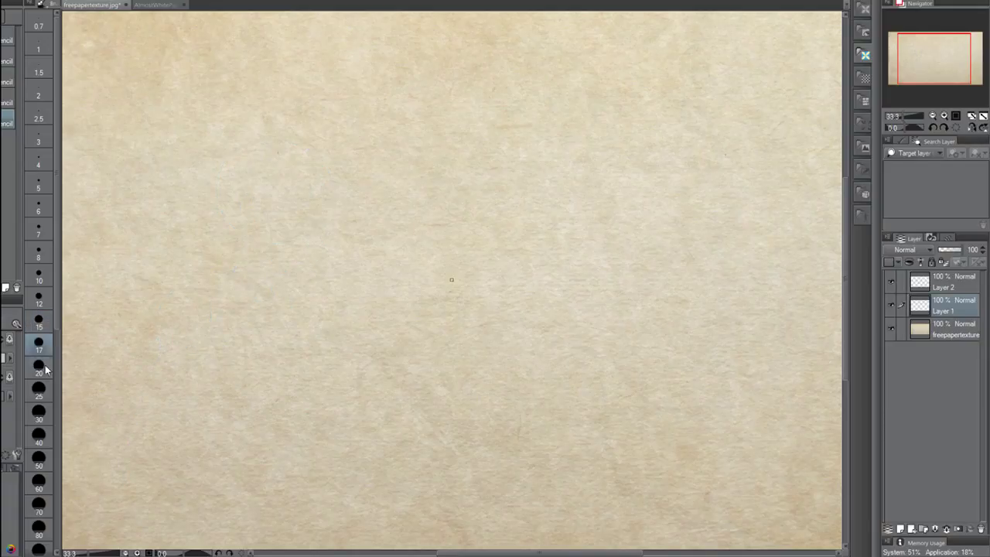
pyautogui.click(39, 368)
pyautogui.moveTo(269, 123)
pyautogui.mouseDown()
pyautogui.moveTo(314, 99)
pyautogui.moveTo(369, 178)
pyautogui.moveTo(320, 298)
pyautogui.mouseUp()
pyautogui.moveTo(284, 173)
pyautogui.mouseDown()
pyautogui.moveTo(268, 173)
pyautogui.moveTo(272, 228)
pyautogui.moveTo(320, 282)
pyautogui.mouseUp()
pyautogui.hotkey('ctrl', 'z')
pyautogui.hotkey('ctrl', 'z')
pyautogui.hotkey('ctrl', 'z')
pyautogui.hotkey('ctrl', 'z')
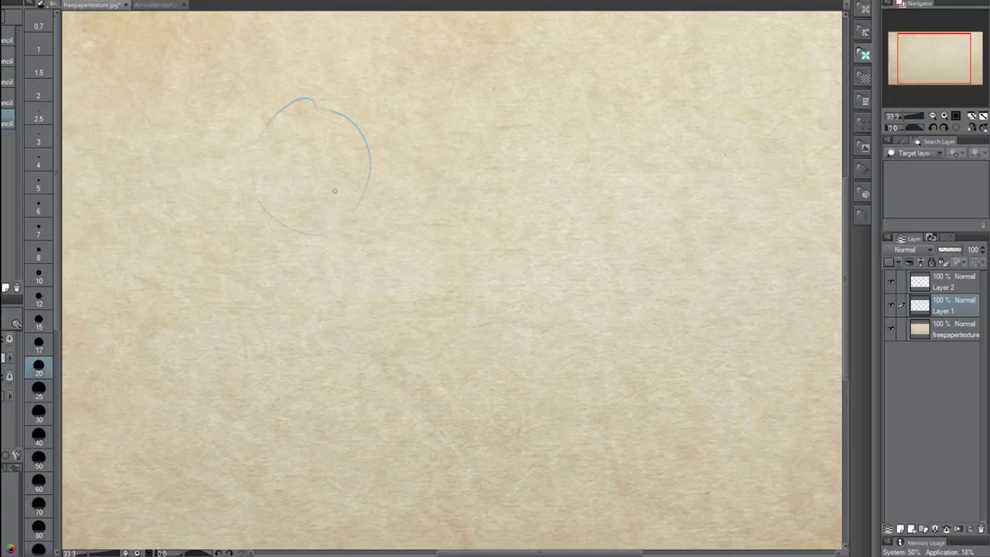
# - Add a curved face guideline, an ear, a cheek line and an angled jaw to the large skull
pyautogui.moveTo(357, 176); pyautogui.dragTo(338, 254)
pyautogui.hotkey('ctrl', 'z')
pyautogui.moveTo(359, 161); pyautogui.dragTo(343, 267)
pyautogui.moveTo(288, 169)
pyautogui.mouseDown()
pyautogui.moveTo(271, 186)
pyautogui.moveTo(290, 180)
pyautogui.moveTo(290, 227)
pyautogui.moveTo(335, 260)
pyautogui.mouseUp()
pyautogui.moveTo(371, 187); pyautogui.dragTo(368, 209)
pyautogui.moveTo(342, 266); pyautogui.dragTo(376, 210)
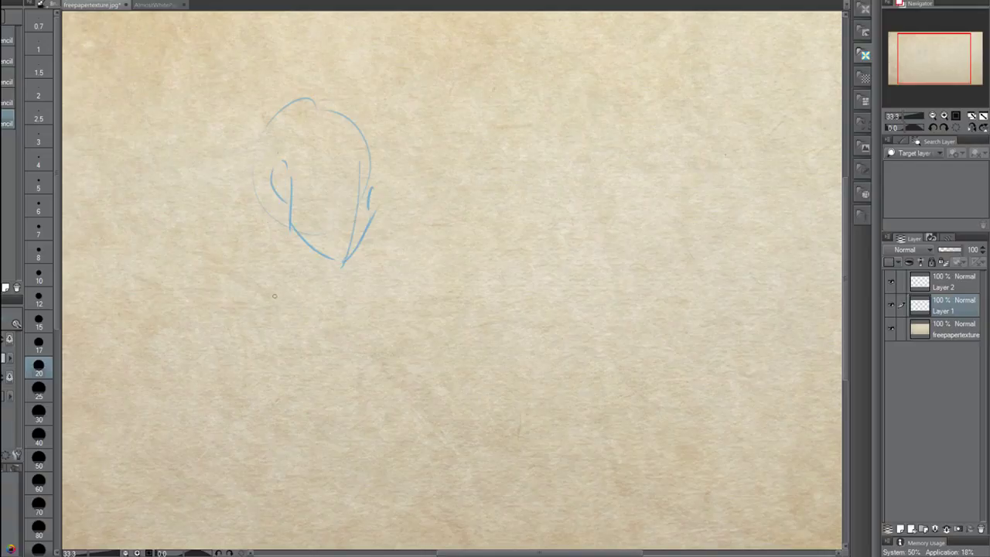
# - Sketch the base of the neck, both collarbone lines and the back line of the neck
pyautogui.moveTo(274, 296); pyautogui.dragTo(294, 319)
pyautogui.moveTo(313, 288)
pyautogui.mouseDown()
pyautogui.moveTo(320, 315)
pyautogui.moveTo(166, 293)
pyautogui.mouseUp()
pyautogui.hotkey('ctrl', 'z')
pyautogui.hotkey('ctrl', 'z')
pyautogui.moveTo(303, 322); pyautogui.dragTo(218, 300)
pyautogui.moveTo(322, 317); pyautogui.dragTo(364, 294)
pyautogui.moveTo(264, 205); pyautogui.dragTo(256, 285)
pyautogui.hotkey('ctrl', 'z')
pyautogui.moveTo(273, 225)
pyautogui.mouseDown()
pyautogui.moveTo(258, 283)
pyautogui.moveTo(290, 321)
pyautogui.mouseUp()
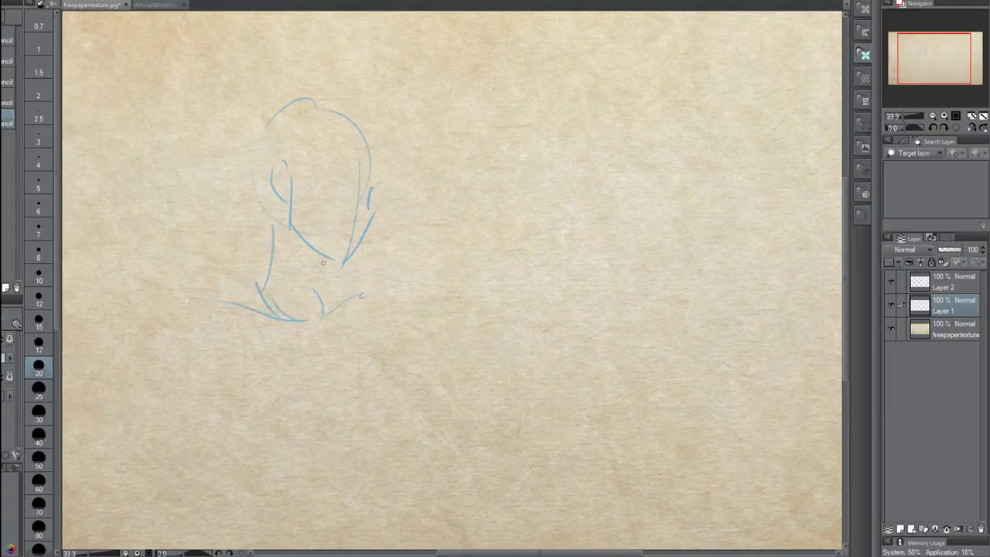
# - Draw the front line of the neck and the sloping lines from the neck to both shoulders
pyautogui.moveTo(334, 261)
pyautogui.mouseDown()
pyautogui.moveTo(316, 274)
pyautogui.moveTo(312, 315)
pyautogui.mouseUp()
pyautogui.moveTo(271, 263); pyautogui.dragTo(189, 288)
pyautogui.hotkey('ctrl', 'z')
pyautogui.moveTo(265, 265); pyautogui.dragTo(211, 284)
pyautogui.hotkey('ctrl', 'z')
pyautogui.moveTo(265, 269); pyautogui.dragTo(185, 298)
pyautogui.moveTo(319, 284); pyautogui.dragTo(364, 294)
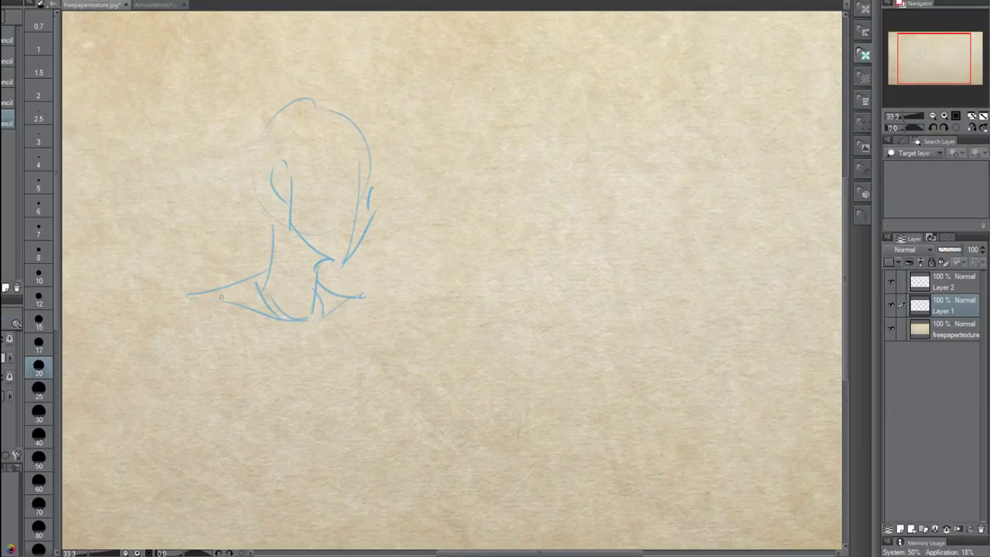
# - Sketch the two shoulder shapes and a guideline for the near upper arm
pyautogui.moveTo(198, 287)
pyautogui.mouseDown()
pyautogui.moveTo(164, 304)
pyautogui.moveTo(175, 298)
pyautogui.mouseUp()
pyautogui.hotkey('ctrl', 'z')
pyautogui.moveTo(151, 311); pyautogui.dragTo(207, 312)
pyautogui.moveTo(363, 295); pyautogui.dragTo(372, 328)
pyautogui.moveTo(166, 311); pyautogui.dragTo(130, 395)
# - Draw the torso's curved centre line and outline the sides and lower curve of the chest
pyautogui.moveTo(309, 319); pyautogui.dragTo(322, 456)
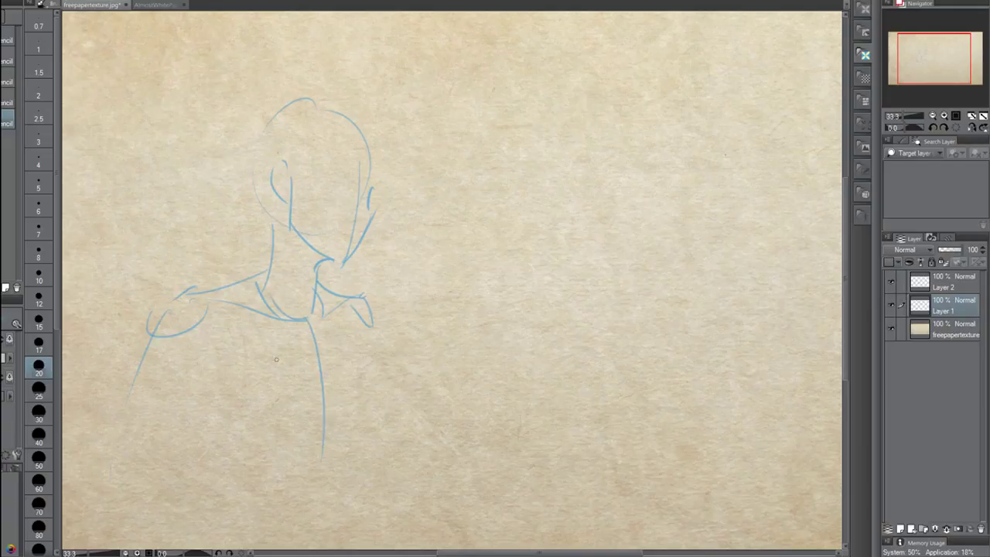
pyautogui.moveTo(178, 342)
pyautogui.mouseDown()
pyautogui.moveTo(221, 396)
pyautogui.moveTo(288, 402)
pyautogui.moveTo(337, 389)
pyautogui.mouseUp()
pyautogui.moveTo(354, 313)
pyautogui.mouseDown()
pyautogui.moveTo(370, 372)
pyautogui.moveTo(342, 387)
pyautogui.mouseUp()
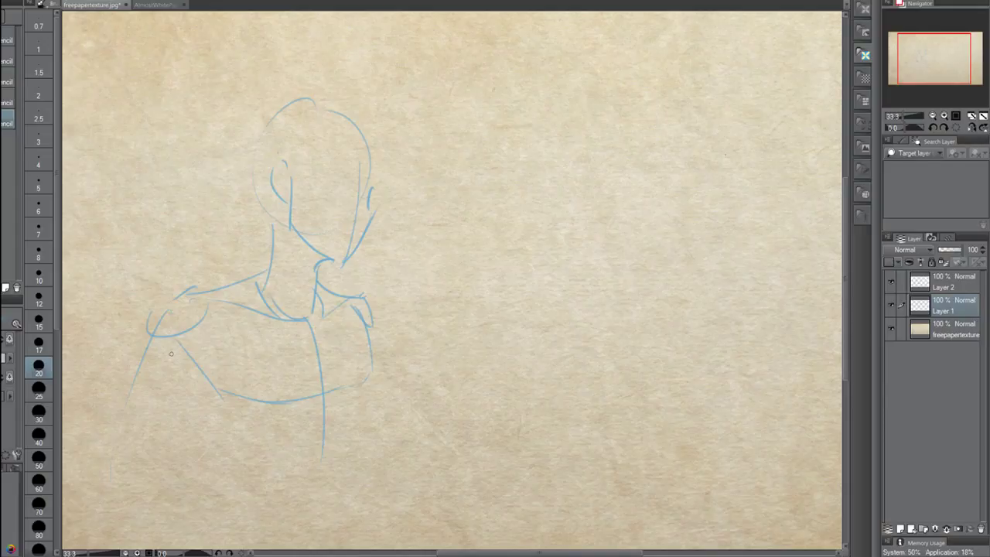
# - Sketch the rounded shoulder muscle over the near shoulder and join it to the chest at the armpit
pyautogui.moveTo(159, 307)
pyautogui.mouseDown()
pyautogui.moveTo(117, 380)
pyautogui.moveTo(158, 379)
pyautogui.mouseUp()
pyautogui.hotkey('ctrl', 'z')
pyautogui.hotkey('ctrl', 'z')
pyautogui.moveTo(168, 306)
pyautogui.mouseDown()
pyautogui.moveTo(141, 322)
pyautogui.moveTo(127, 371)
pyautogui.mouseUp()
pyautogui.hotkey('ctrl', 'z')
pyautogui.moveTo(159, 308)
pyautogui.mouseDown()
pyautogui.moveTo(116, 382)
pyautogui.moveTo(162, 365)
pyautogui.mouseUp()
pyautogui.hotkey('ctrl', 'z')
pyautogui.hotkey('ctrl', 'z')
pyautogui.moveTo(169, 300)
pyautogui.mouseDown()
pyautogui.moveTo(118, 344)
pyautogui.moveTo(117, 419)
pyautogui.moveTo(176, 365)
pyautogui.moveTo(226, 393)
pyautogui.mouseUp()
# - Draw the upper arm below the shoulder muscle, angled outward from the torso
pyautogui.moveTo(113, 412); pyautogui.dragTo(95, 513)
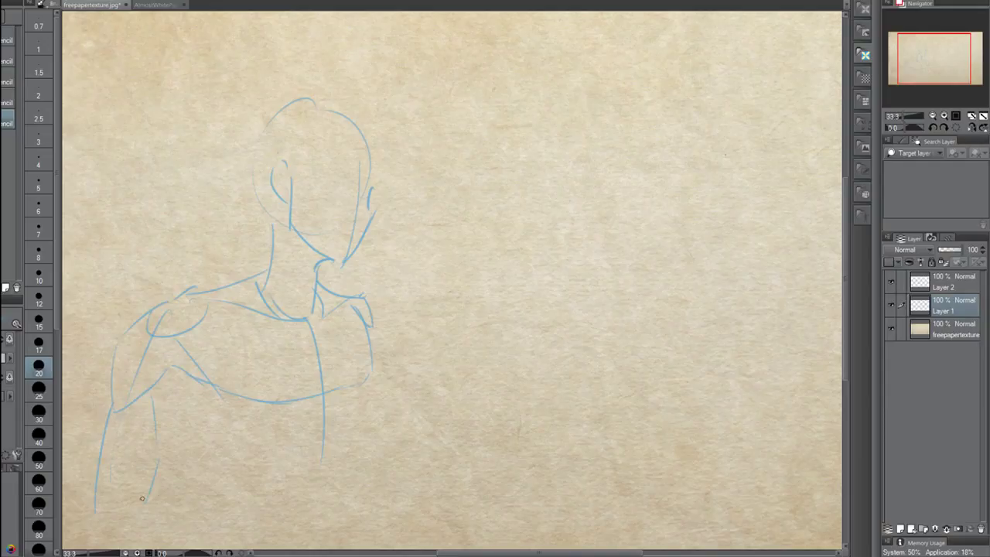
pyautogui.hotkey('ctrl', 'z')
pyautogui.moveTo(113, 412)
pyautogui.mouseDown()
pyautogui.moveTo(83, 456)
pyautogui.moveTo(81, 499)
pyautogui.mouseUp()
pyautogui.moveTo(144, 401)
pyautogui.mouseDown()
pyautogui.moveTo(143, 444)
pyautogui.moveTo(129, 483)
pyautogui.mouseUp()
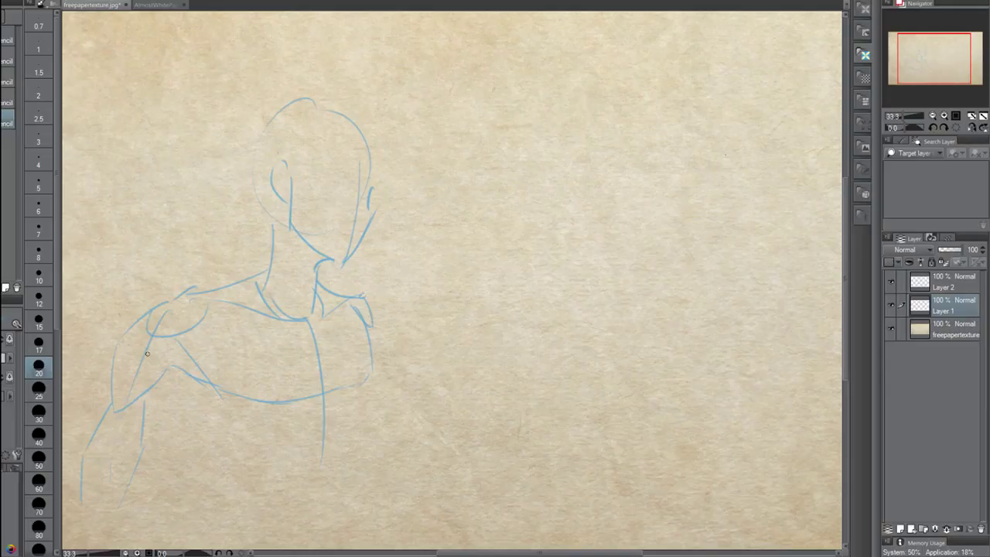
# - Clear the layer and sketch a new round skull for a front-facing head
pyautogui.press('Delete')
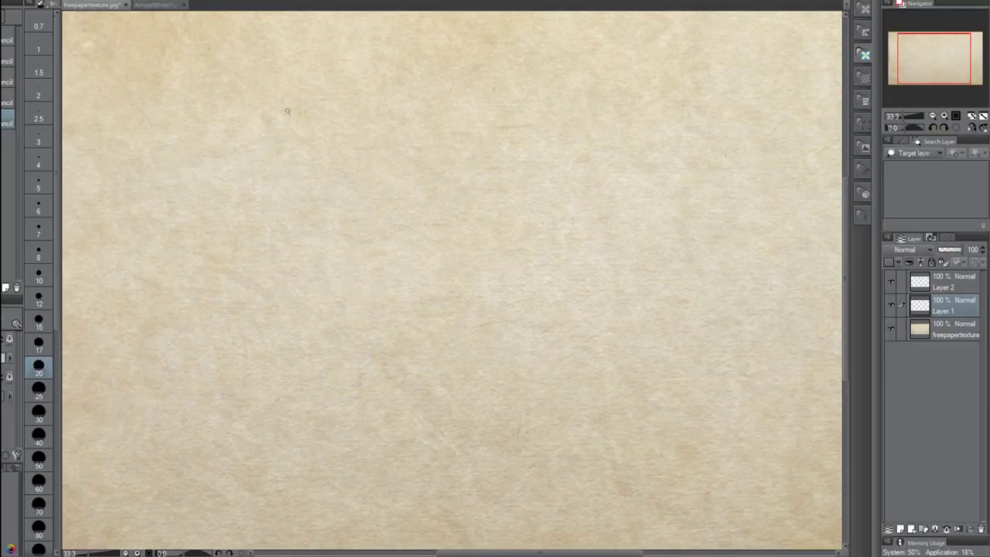
pyautogui.moveTo(279, 107); pyautogui.dragTo(329, 143)
pyautogui.hotkey('ctrl', 'z')
pyautogui.moveTo(260, 97)
pyautogui.mouseDown()
pyautogui.moveTo(325, 182)
pyautogui.moveTo(282, 102)
pyautogui.mouseUp()
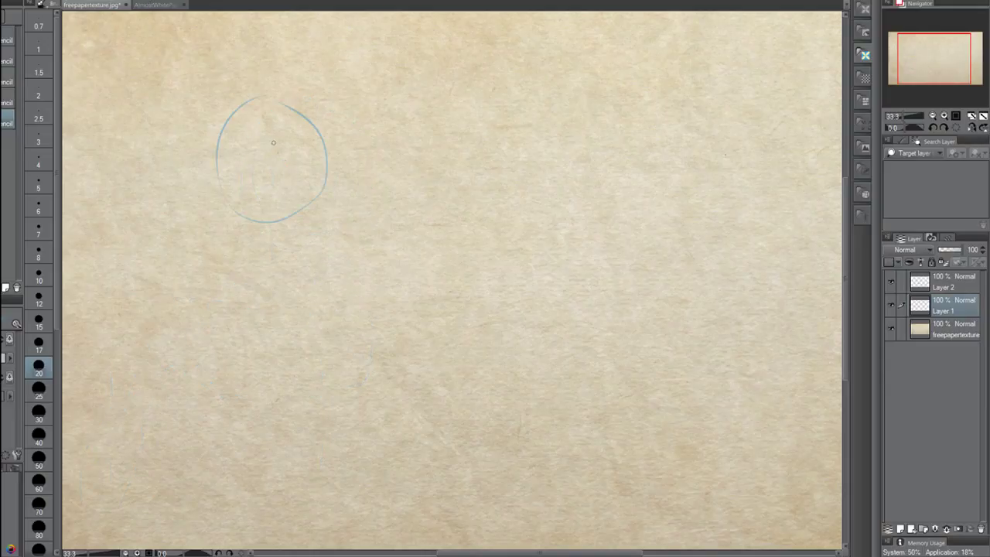
# - Add a straight vertical centre line and a symmetrical pointed jaw to the front-facing head
pyautogui.moveTo(318, 151); pyautogui.dragTo(317, 253)
pyautogui.hotkey('ctrl', 'z')
pyautogui.moveTo(311, 164); pyautogui.dragTo(307, 253)
pyautogui.hotkey('ctrl', 'z')
pyautogui.moveTo(267, 155); pyautogui.dragTo(267, 263)
pyautogui.moveTo(215, 168)
pyautogui.mouseDown()
pyautogui.moveTo(222, 203)
pyautogui.moveTo(266, 252)
pyautogui.mouseUp()
pyautogui.moveTo(325, 172); pyautogui.dragTo(320, 213)
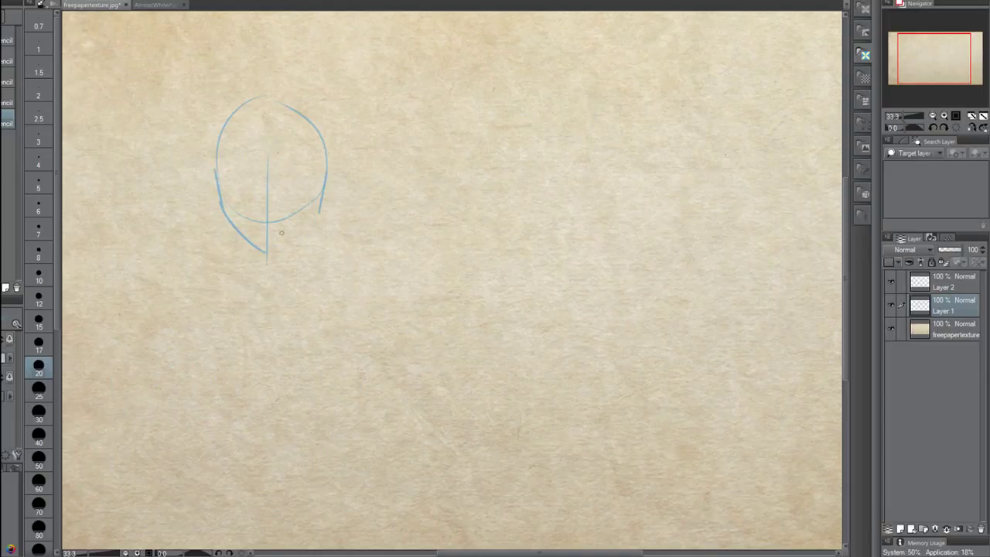
pyautogui.moveTo(274, 252); pyautogui.dragTo(318, 204)
# - Sketch an ear on each side of the front-facing head
pyautogui.moveTo(215, 176); pyautogui.dragTo(215, 206)
pyautogui.moveTo(326, 185); pyautogui.dragTo(321, 208)
pyautogui.hotkey('ctrl', 'z')
pyautogui.hotkey('ctrl', 'z')
pyautogui.moveTo(219, 181)
pyautogui.mouseDown()
pyautogui.moveTo(220, 210)
pyautogui.moveTo(203, 175)
pyautogui.moveTo(226, 213)
pyautogui.mouseUp()
pyautogui.hotkey('ctrl', 'z')
pyautogui.moveTo(328, 177)
pyautogui.mouseDown()
pyautogui.moveTo(337, 189)
pyautogui.moveTo(321, 210)
pyautogui.mouseUp()
pyautogui.hotkey('ctrl', 'z')
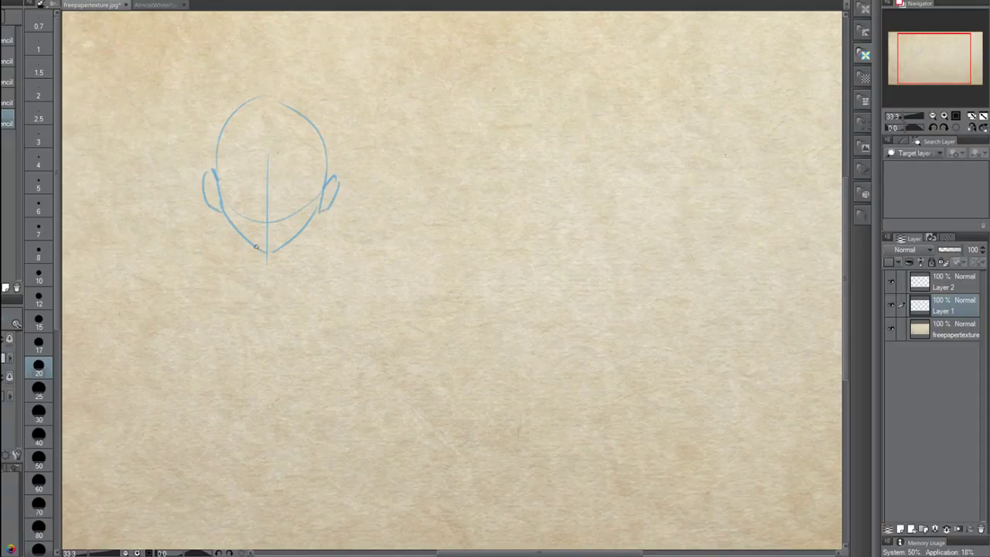
# - Sketch the two neck sides meeting in a V at the collar, and add a mouth to the face
pyautogui.moveTo(250, 248); pyautogui.dragTo(249, 275)
pyautogui.moveTo(284, 246)
pyautogui.mouseDown()
pyautogui.moveTo(269, 297)
pyautogui.moveTo(280, 277)
pyautogui.mouseUp()
pyautogui.hotkey('ctrl', 'z')
pyautogui.moveTo(254, 222)
pyautogui.mouseDown()
pyautogui.moveTo(290, 225)
pyautogui.moveTo(291, 214)
pyautogui.mouseUp()
pyautogui.hotkey('ctrl', 'z')
pyautogui.hotkey('ctrl', 'z')
pyautogui.hotkey('ctrl', 'z')
pyautogui.hotkey('ctrl', 'z')
pyautogui.hotkey('ctrl', 'z')
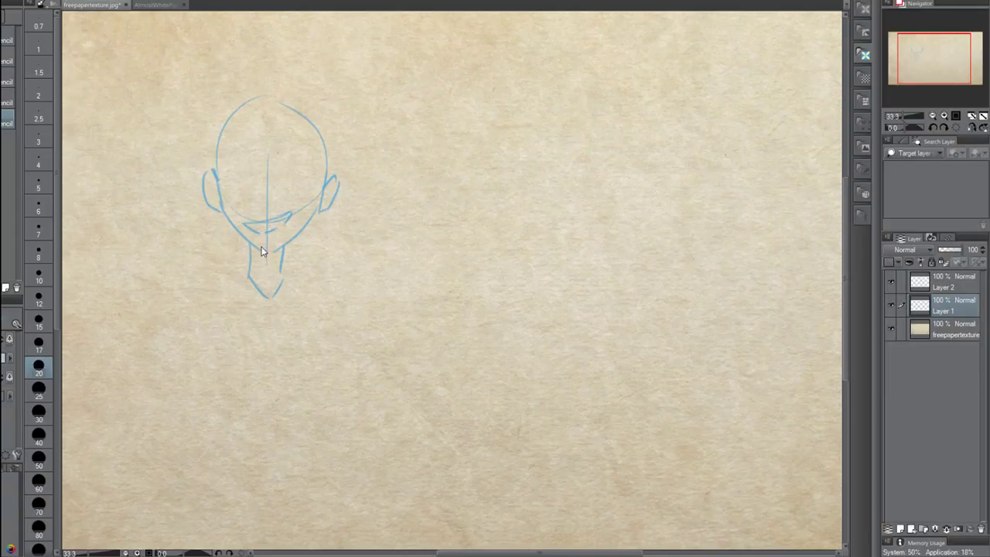
# - Refine the front-facing head's mouth into a wide smile with a raised corner
pyautogui.moveTo(251, 227); pyautogui.dragTo(272, 222)
pyautogui.moveTo(290, 208); pyautogui.dragTo(296, 212)
pyautogui.moveTo(288, 188); pyautogui.dragTo(295, 184)
pyautogui.hotkey('ctrl', 'z')
pyautogui.hotkey('ctrl', 'z')
pyautogui.hotkey('ctrl', 'z')
# - Rough in two round eyes on the front-facing head and add an arched brow above each
pyautogui.moveTo(233, 177); pyautogui.dragTo(230, 184)
pyautogui.moveTo(245, 201)
pyautogui.mouseDown()
pyautogui.moveTo(252, 189)
pyautogui.moveTo(304, 196)
pyautogui.moveTo(279, 184)
pyautogui.mouseUp()
pyautogui.hotkey('ctrl', 'z')
pyautogui.hotkey('ctrl', 'z')
pyautogui.moveTo(287, 202); pyautogui.dragTo(301, 192)
pyautogui.moveTo(258, 172); pyautogui.dragTo(241, 158)
pyautogui.moveTo(310, 173)
pyautogui.mouseDown()
pyautogui.moveTo(283, 171)
pyautogui.moveTo(303, 163)
pyautogui.mouseUp()
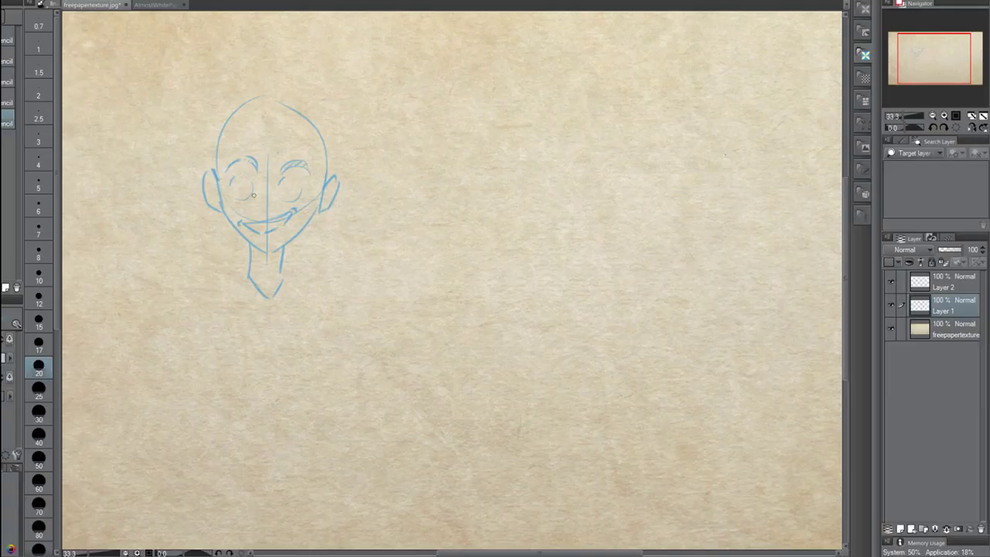
# - Draw the front-facing eyes with dark upper lids, lashes and round irises, and add a small nose between them
pyautogui.moveTo(236, 180)
pyautogui.mouseDown()
pyautogui.moveTo(250, 195)
pyautogui.moveTo(231, 181)
pyautogui.mouseUp()
pyautogui.hotkey('ctrl', 'z')
pyautogui.moveTo(232, 192); pyautogui.dragTo(243, 198)
pyautogui.hotkey('ctrl', 'z')
pyautogui.moveTo(277, 190)
pyautogui.mouseDown()
pyautogui.moveTo(303, 187)
pyautogui.moveTo(278, 190)
pyautogui.mouseUp()
pyautogui.hotkey('ctrl', 'z')
pyautogui.moveTo(282, 200); pyautogui.dragTo(291, 200)
pyautogui.moveTo(235, 184); pyautogui.dragTo(243, 192)
pyautogui.moveTo(283, 189); pyautogui.dragTo(295, 195)
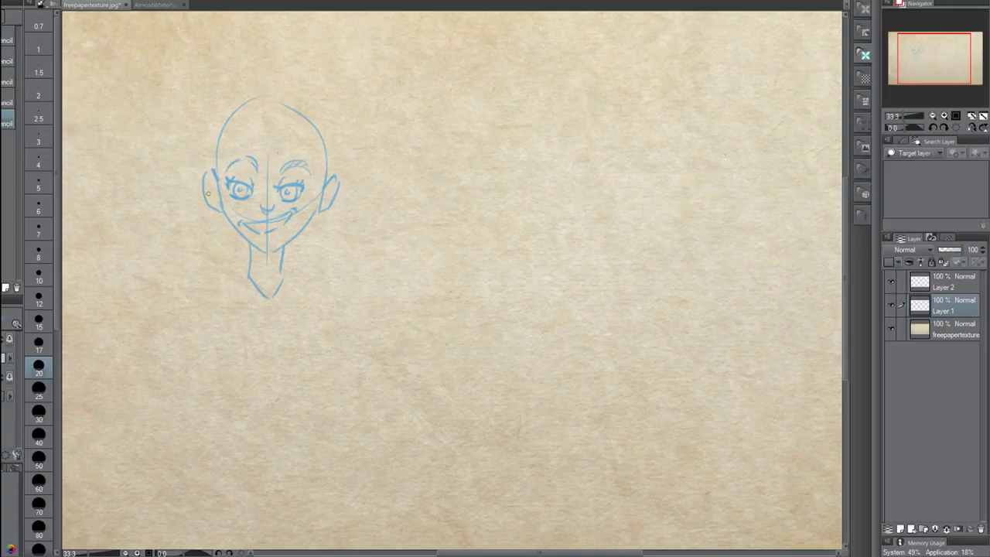
# - Add inner folds to both ears, a muscle line on the neck and fuller lips on the smiling face
pyautogui.moveTo(209, 178); pyautogui.dragTo(214, 202)
pyautogui.moveTo(331, 184); pyautogui.dragTo(325, 205)
pyautogui.moveTo(257, 251)
pyautogui.mouseDown()
pyautogui.moveTo(262, 286)
pyautogui.moveTo(255, 265)
pyautogui.moveTo(260, 276)
pyautogui.mouseUp()
pyautogui.moveTo(247, 226); pyautogui.dragTo(289, 221)
pyautogui.moveTo(250, 226); pyautogui.dragTo(264, 226)
# - Erase the top of the front-facing skull and draw the long outer hair contour past the ear on the face's left side
pyautogui.moveTo(207, 139); pyautogui.dragTo(204, 165)
pyautogui.hotkey('ctrl', 'z')
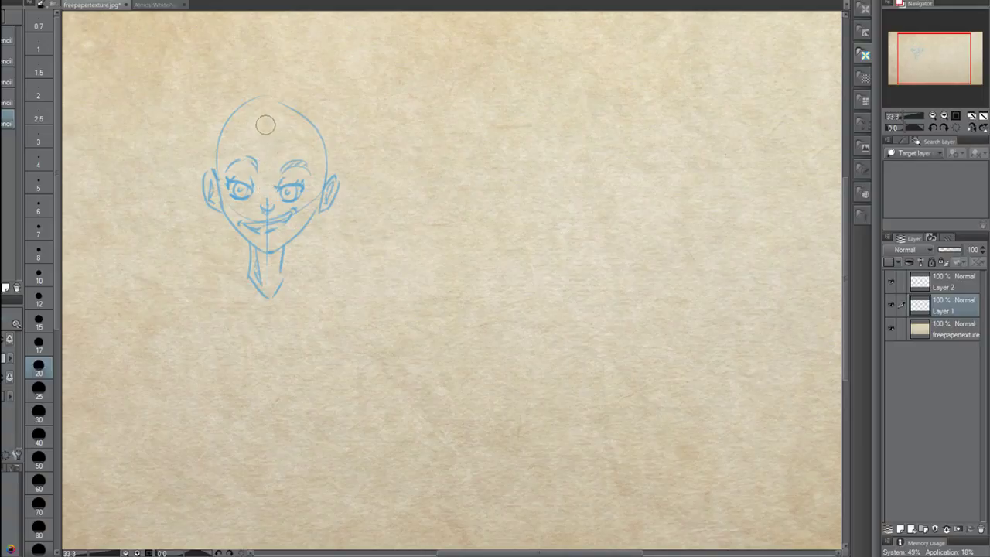
pyautogui.moveTo(218, 160)
pyautogui.mouseDown()
pyautogui.moveTo(232, 117)
pyautogui.moveTo(287, 100)
pyautogui.moveTo(316, 156)
pyautogui.moveTo(327, 147)
pyautogui.moveTo(320, 178)
pyautogui.moveTo(333, 155)
pyautogui.mouseUp()
pyautogui.moveTo(215, 119); pyautogui.dragTo(209, 169)
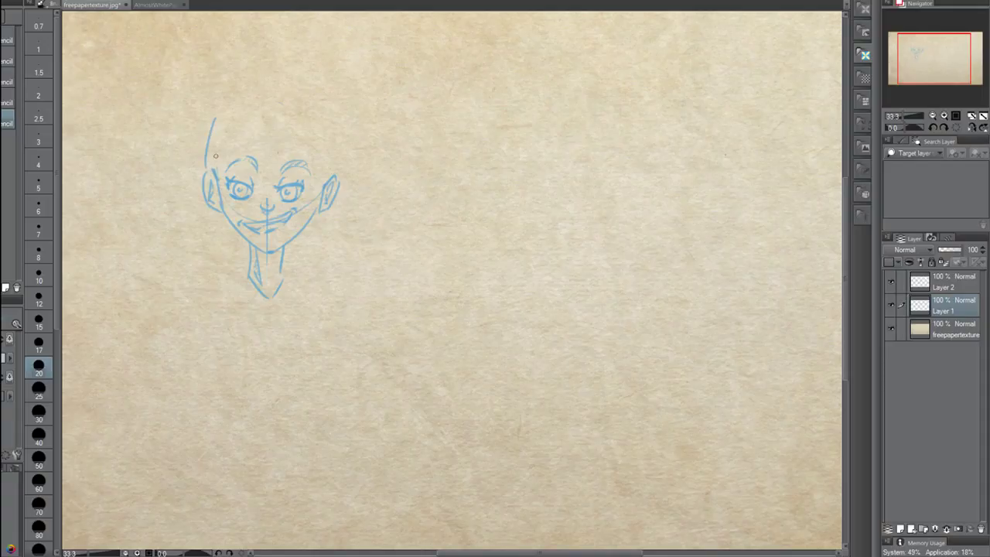
pyautogui.hotkey('ctrl', 'z')
pyautogui.moveTo(218, 116); pyautogui.dragTo(204, 167)
pyautogui.hotkey('ctrl', 'z')
pyautogui.moveTo(227, 110); pyautogui.dragTo(198, 172)
pyautogui.hotkey('ctrl', 'z')
pyautogui.moveTo(255, 95)
pyautogui.mouseDown()
pyautogui.moveTo(192, 184)
pyautogui.moveTo(223, 270)
pyautogui.moveTo(230, 250)
pyautogui.moveTo(248, 253)
pyautogui.moveTo(216, 218)
pyautogui.mouseUp()
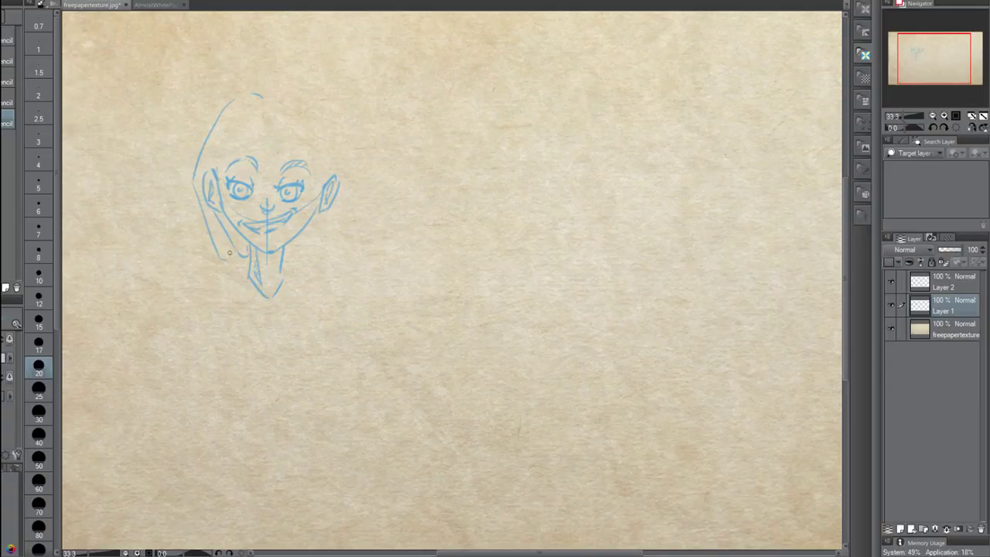
# - Sketch a jagged, straight-cut fringe across the forehead of the front-facing head
pyautogui.moveTo(217, 155); pyautogui.dragTo(232, 116)
pyautogui.moveTo(233, 120); pyautogui.dragTo(221, 165)
pyautogui.moveTo(256, 119)
pyautogui.mouseDown()
pyautogui.moveTo(256, 136)
pyautogui.moveTo(235, 145)
pyautogui.mouseUp()
pyautogui.moveTo(297, 114)
pyautogui.mouseDown()
pyautogui.moveTo(302, 152)
pyautogui.moveTo(275, 149)
pyautogui.moveTo(266, 133)
pyautogui.moveTo(273, 143)
pyautogui.moveTo(259, 141)
pyautogui.moveTo(265, 128)
pyautogui.moveTo(283, 155)
pyautogui.mouseUp()
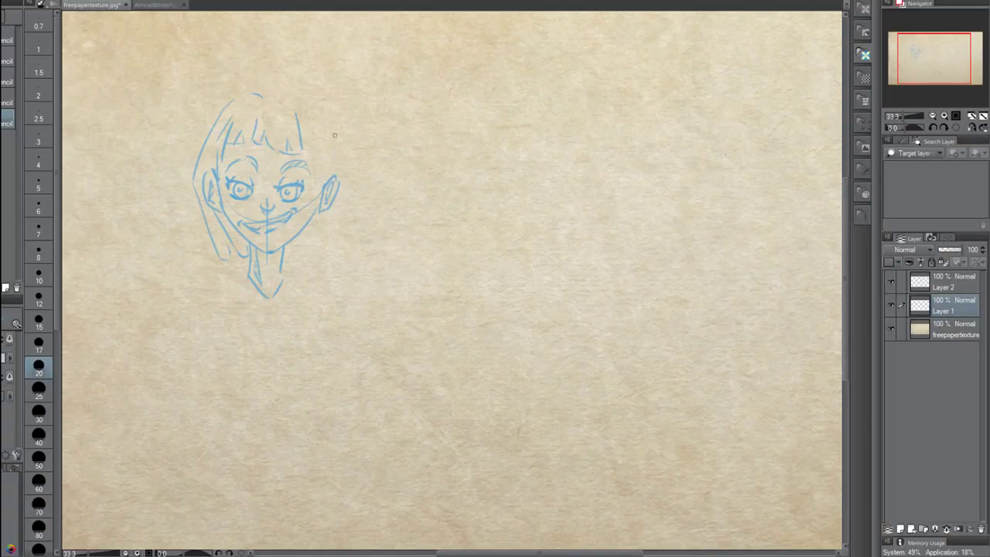
pyautogui.moveTo(336, 130)
pyautogui.mouseDown()
pyautogui.moveTo(315, 216)
pyautogui.moveTo(311, 181)
pyautogui.moveTo(325, 124)
pyautogui.moveTo(315, 147)
pyautogui.moveTo(326, 141)
pyautogui.moveTo(307, 145)
pyautogui.mouseUp()
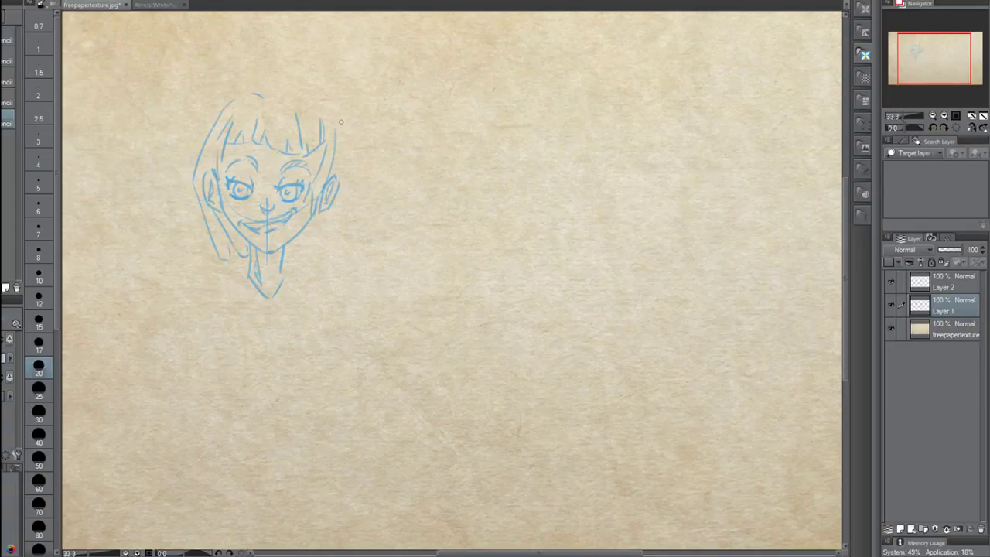
# - Complete the front-facing hairstyle with short strands below the right-hand ear, a rounded crown contour and a pointed tuft
pyautogui.moveTo(339, 113)
pyautogui.mouseDown()
pyautogui.moveTo(335, 205)
pyautogui.moveTo(305, 251)
pyautogui.mouseUp()
pyautogui.hotkey('ctrl', 'z')
pyautogui.hotkey('ctrl', 'z')
pyautogui.hotkey('ctrl', 'z')
pyautogui.hotkey('ctrl', 'z')
pyautogui.moveTo(323, 210)
pyautogui.mouseDown()
pyautogui.moveTo(310, 250)
pyautogui.moveTo(301, 234)
pyautogui.mouseUp()
pyautogui.moveTo(333, 130)
pyautogui.mouseDown()
pyautogui.moveTo(278, 86)
pyautogui.moveTo(264, 94)
pyautogui.moveTo(294, 91)
pyautogui.mouseUp()
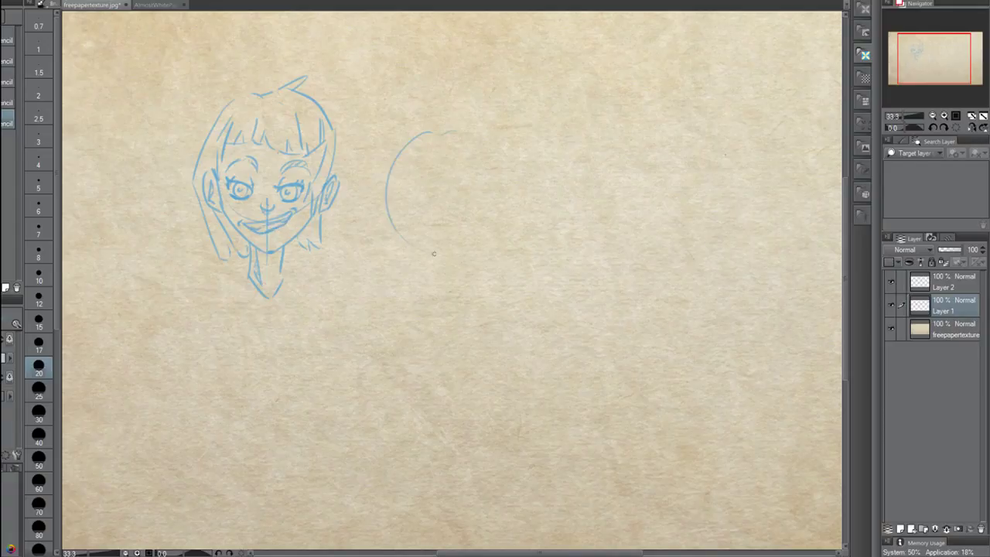
pyautogui.moveTo(436, 99)
pyautogui.mouseDown()
pyautogui.moveTo(403, 141)
pyautogui.moveTo(458, 101)
pyautogui.moveTo(500, 193)
pyautogui.moveTo(463, 102)
pyautogui.mouseUp()
pyautogui.hotkey('ctrl', 'z')
pyautogui.moveTo(508, 160); pyautogui.dragTo(479, 271)
pyautogui.moveTo(508, 184); pyautogui.dragTo(484, 265)
pyautogui.hotkey('ctrl', 'z')
pyautogui.hotkey('ctrl', 'z')
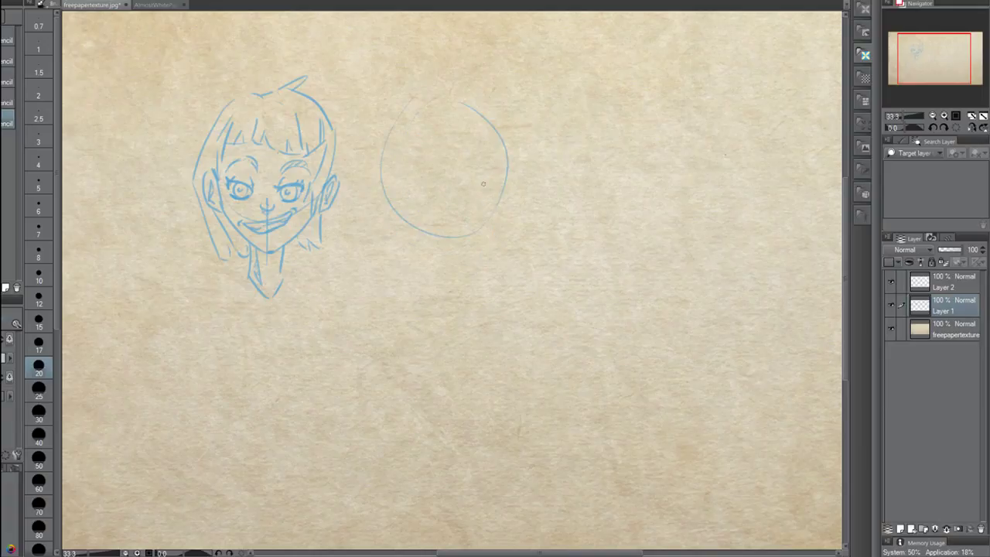
pyautogui.hotkey('ctrl', 'z')
pyautogui.hotkey('ctrl', 'z')
# - Sketch a rounded skull beside the front-facing head, extending its forehead line down into a face line for a side view
pyautogui.moveTo(458, 109); pyautogui.dragTo(463, 205)
pyautogui.moveTo(459, 107); pyautogui.dragTo(501, 188)
pyautogui.moveTo(507, 153); pyautogui.dragTo(485, 226)
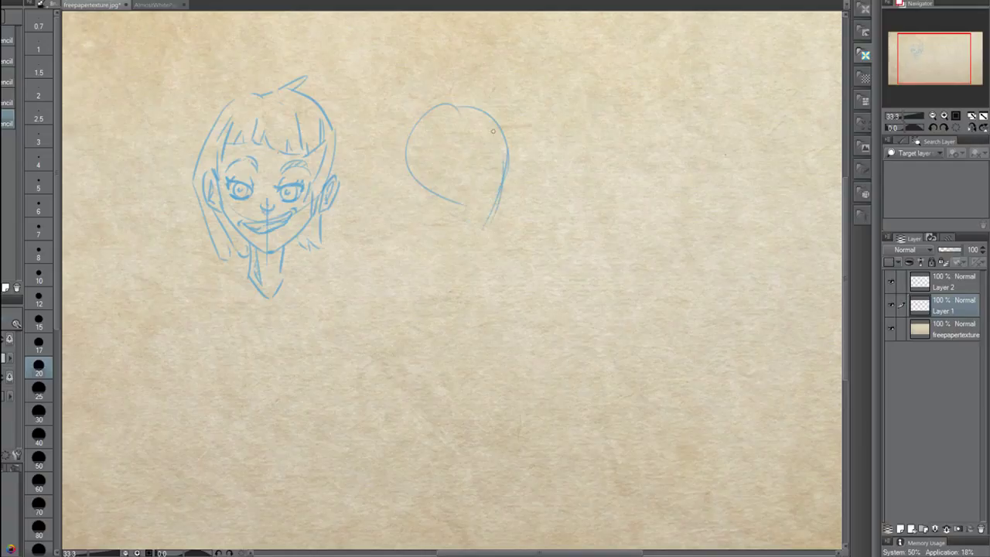
# - Add the ear placement, angled jaw, pointed nose and mouth to the side-view head
pyautogui.moveTo(454, 154); pyautogui.dragTo(447, 164)
pyautogui.moveTo(439, 158)
pyautogui.mouseDown()
pyautogui.moveTo(450, 178)
pyautogui.moveTo(445, 170)
pyautogui.moveTo(444, 202)
pyautogui.moveTo(484, 233)
pyautogui.mouseUp()
pyautogui.moveTo(508, 170)
pyautogui.mouseDown()
pyautogui.moveTo(524, 201)
pyautogui.moveTo(508, 184)
pyautogui.moveTo(518, 194)
pyautogui.moveTo(509, 202)
pyautogui.moveTo(500, 176)
pyautogui.moveTo(510, 203)
pyautogui.moveTo(496, 201)
pyautogui.moveTo(489, 209)
pyautogui.moveTo(503, 208)
pyautogui.moveTo(486, 211)
pyautogui.moveTo(471, 225)
pyautogui.mouseUp()
pyautogui.hotkey('ctrl', 'z')
pyautogui.hotkey('ctrl', 'z')
pyautogui.hotkey('ctrl', 'z')
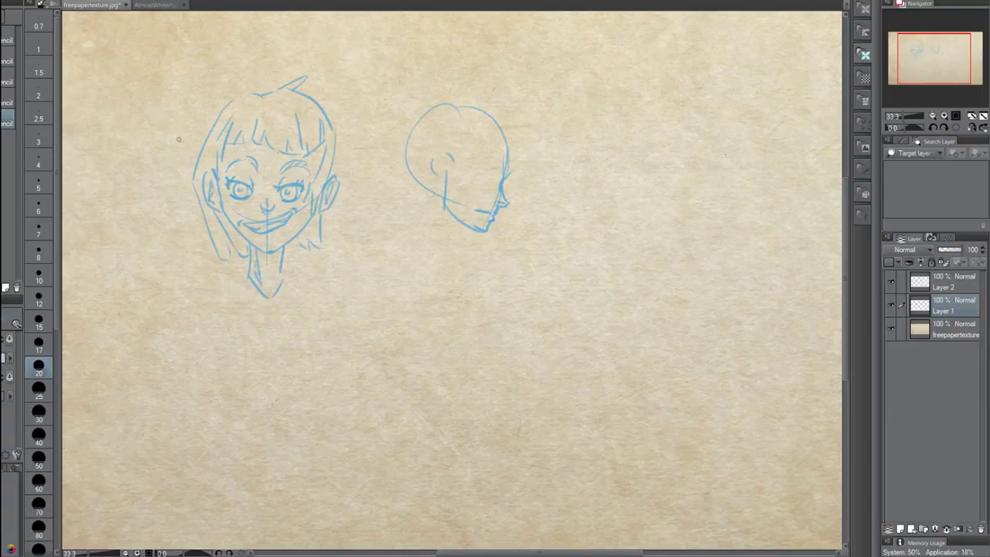
# - Set the brush size to 5 and lightly hatch the lips of the side-view head
pyautogui.click(38, 184)
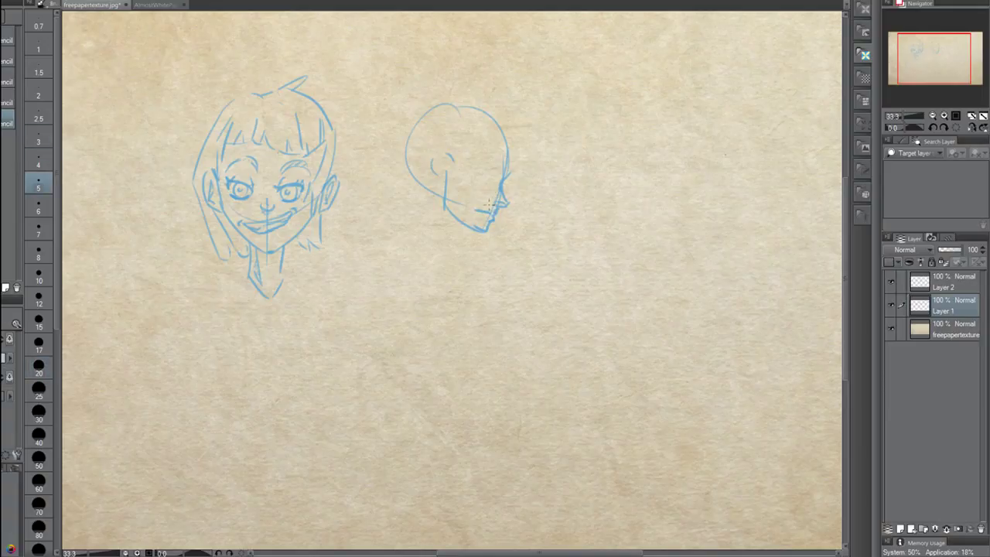
pyautogui.doubleClick(944, 116)
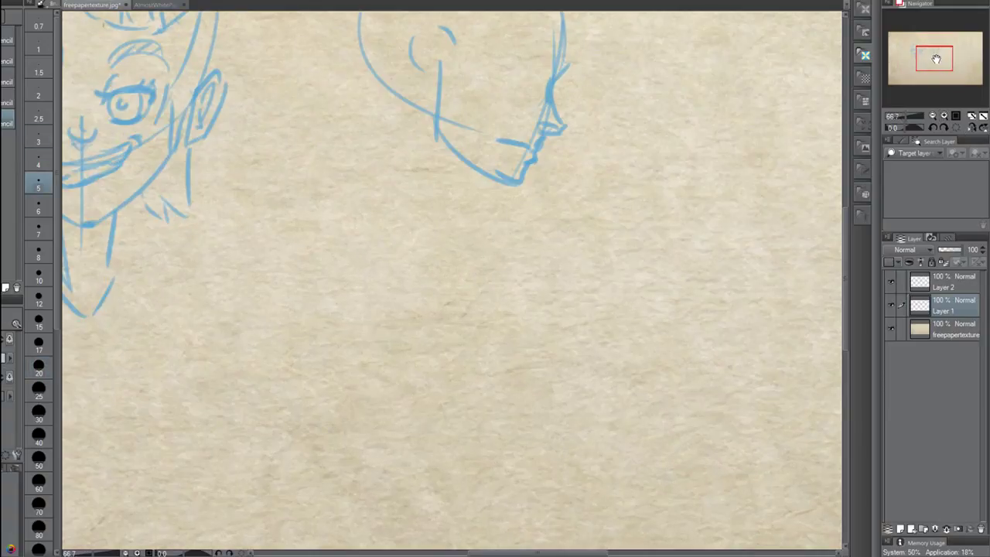
pyautogui.moveTo(936, 59); pyautogui.dragTo(938, 56)
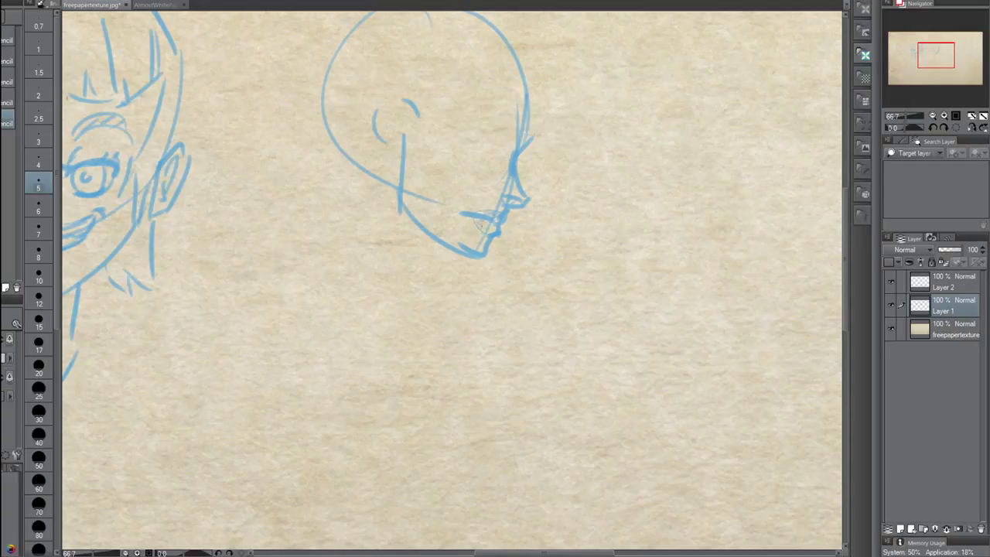
pyautogui.moveTo(496, 224); pyautogui.dragTo(479, 230)
pyautogui.press(']')
pyautogui.press(']')
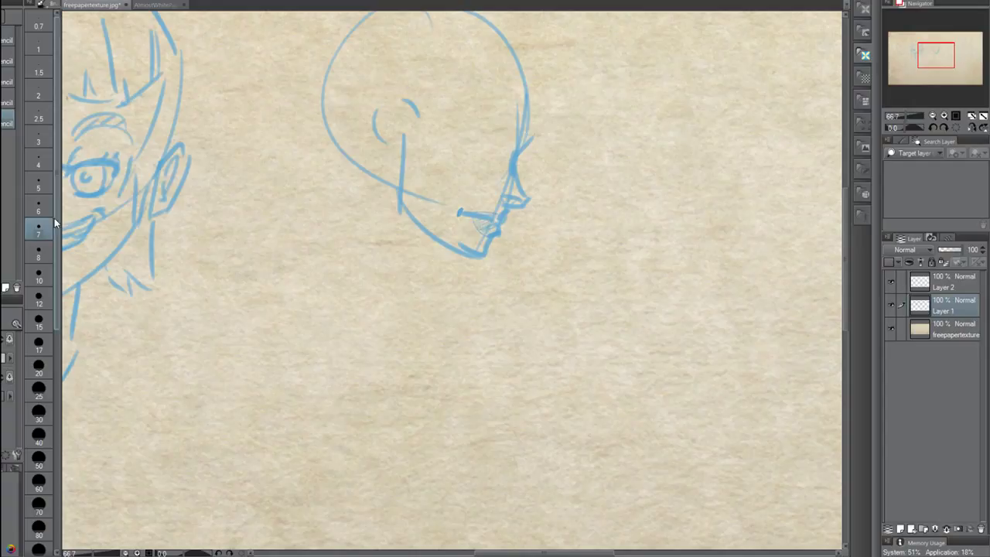
pyautogui.click(39, 277)
pyautogui.moveTo(455, 169); pyautogui.dragTo(475, 162)
pyautogui.moveTo(458, 181); pyautogui.dragTo(480, 175)
pyautogui.hotkey('ctrl', 'z')
pyautogui.hotkey('ctrl', 'z')
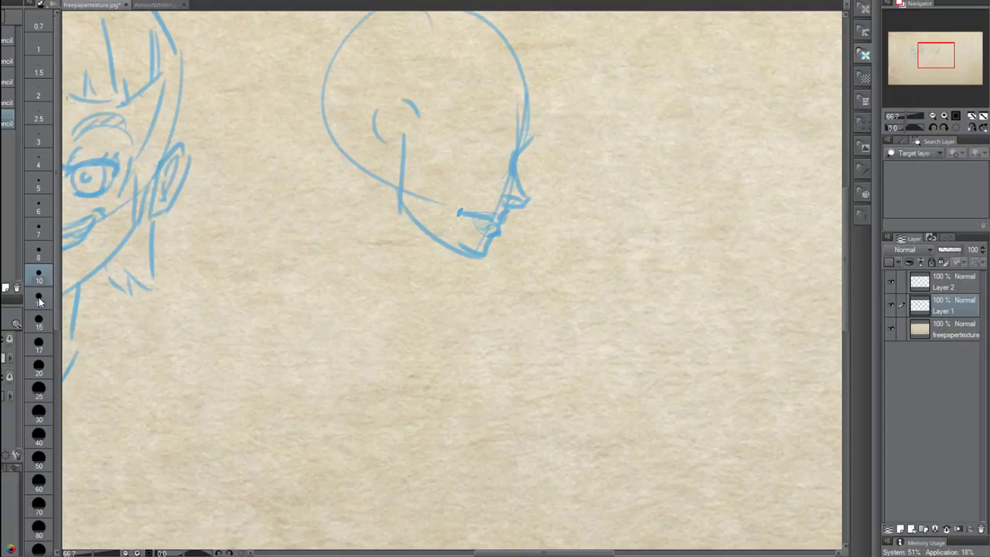
# - Set the brush size to 15 and sketch the side-view head's forward-leaning neck, front and back, with short collar lines
pyautogui.click(39, 321)
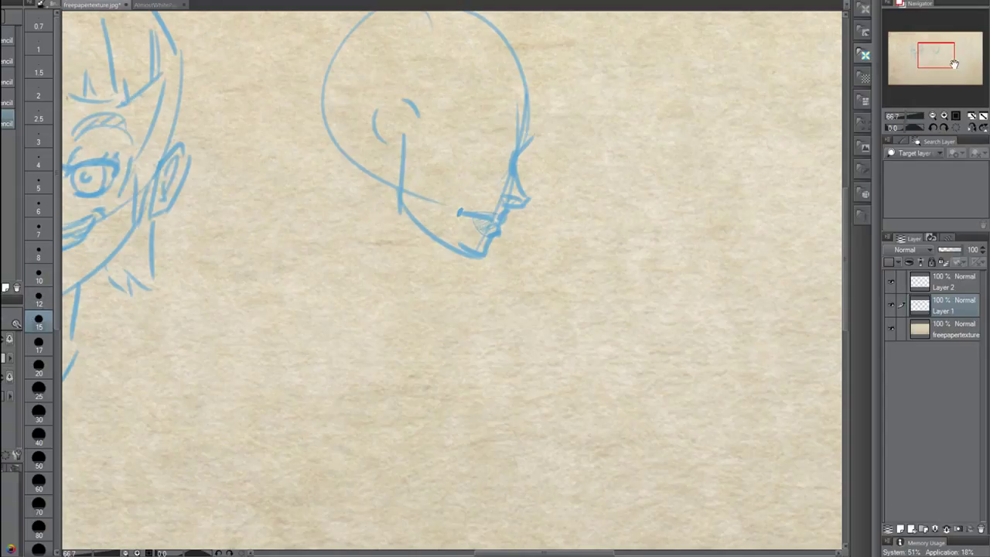
pyautogui.moveTo(954, 64); pyautogui.dragTo(951, 62)
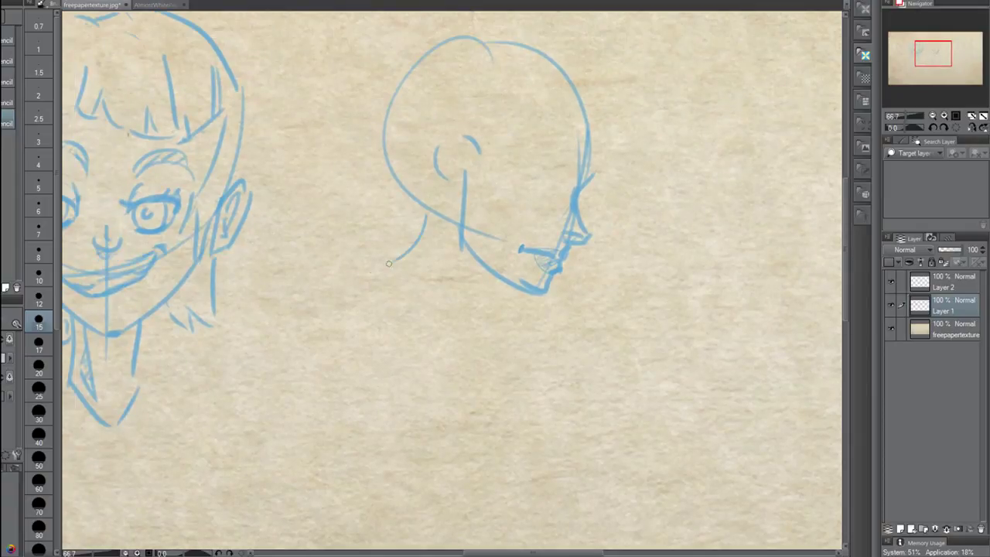
pyautogui.moveTo(425, 205); pyautogui.dragTo(375, 271)
pyautogui.moveTo(514, 292); pyautogui.dragTo(456, 289)
pyautogui.hotkey('ctrl', 'z')
pyautogui.moveTo(504, 280); pyautogui.dragTo(424, 307)
pyautogui.moveTo(386, 264)
pyautogui.mouseDown()
pyautogui.moveTo(407, 319)
pyautogui.moveTo(426, 337)
pyautogui.mouseUp()
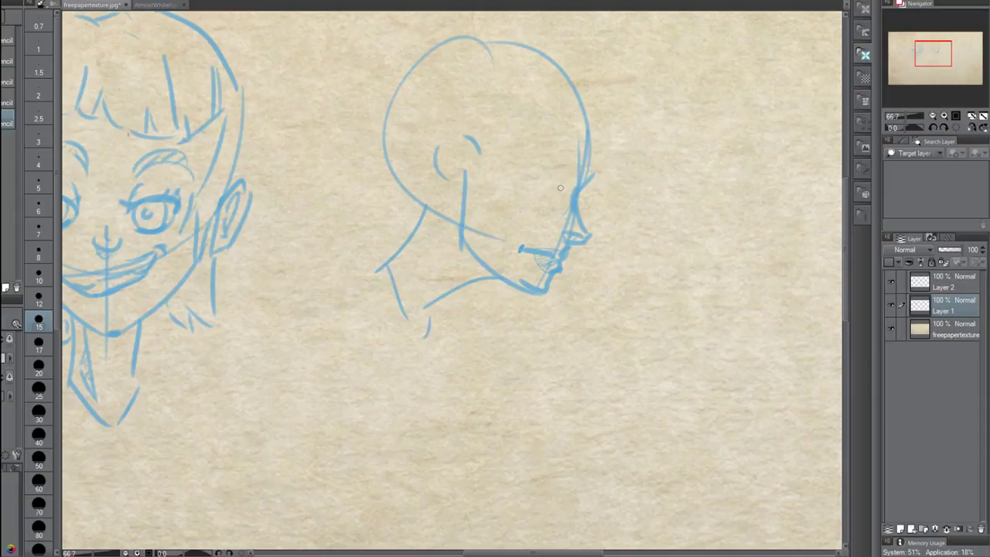
# - Sketch the side-view eye with an angled upper lid, an iris and a lower-lid curve
pyautogui.moveTo(559, 168)
pyautogui.mouseDown()
pyautogui.moveTo(549, 205)
pyautogui.moveTo(528, 191)
pyautogui.moveTo(534, 201)
pyautogui.moveTo(571, 173)
pyautogui.moveTo(566, 147)
pyautogui.moveTo(585, 181)
pyautogui.mouseUp()
pyautogui.hotkey('ctrl', 'z')
pyautogui.hotkey('ctrl', 'z')
pyautogui.hotkey('ctrl', 'z')
pyautogui.hotkey('ctrl', 'z')
pyautogui.hotkey('ctrl', 'z')
pyautogui.moveTo(531, 201)
pyautogui.mouseDown()
pyautogui.moveTo(548, 205)
pyautogui.moveTo(548, 220)
pyautogui.mouseUp()
pyautogui.hotkey('ctrl', 'z')
pyautogui.hotkey('ctrl', 'z')
pyautogui.hotkey('ctrl', 'z')
pyautogui.hotkey('ctrl', 'z')
pyautogui.hotkey('ctrl', 'z')
pyautogui.hotkey('ctrl', 'z')
pyautogui.hotkey('ctrl', 'z')
pyautogui.hotkey('ctrl', 'z')
pyautogui.hotkey('ctrl', 'z')
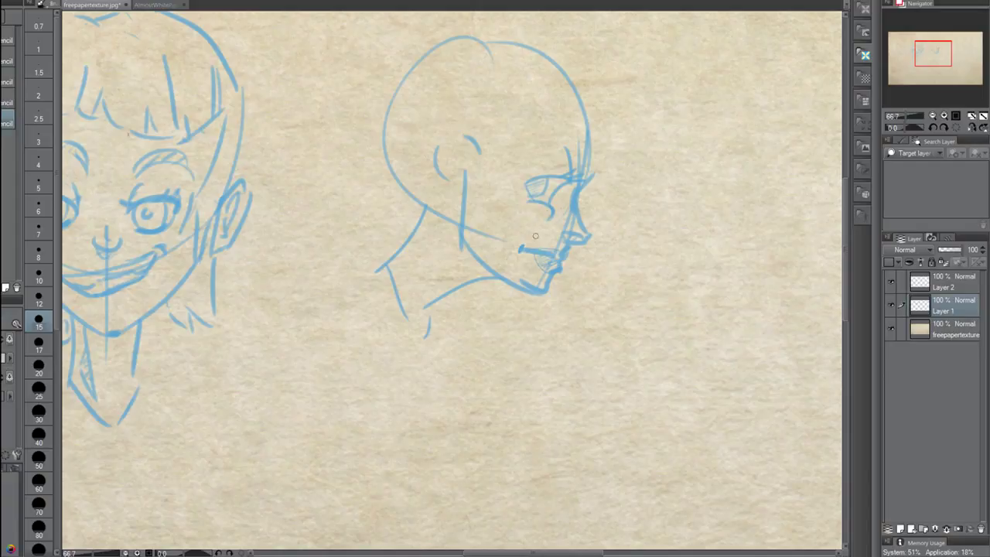
# - Darken the side-view brow ridge and add lashes at the eye's outer corner
pyautogui.moveTo(575, 197); pyautogui.dragTo(591, 163)
pyautogui.moveTo(517, 180)
pyautogui.mouseDown()
pyautogui.moveTo(566, 178)
pyautogui.moveTo(522, 178)
pyautogui.moveTo(537, 176)
pyautogui.moveTo(552, 209)
pyautogui.moveTo(525, 204)
pyautogui.moveTo(557, 214)
pyautogui.moveTo(545, 186)
pyautogui.mouseUp()
pyautogui.hotkey('ctrl', 'z')
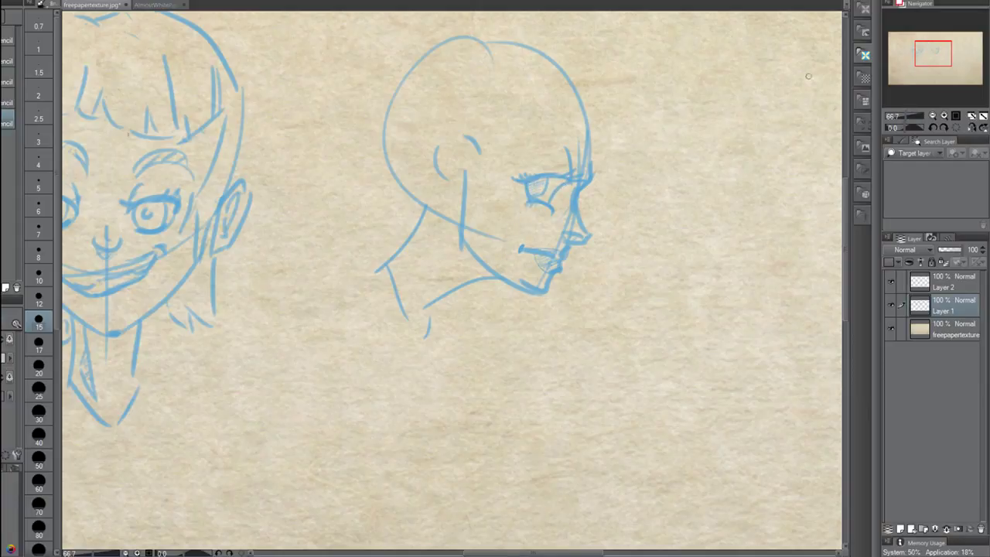
# - Draw the outer hair contour behind the side-view skull and bring pointed strands down to the nape
pyautogui.moveTo(934, 65); pyautogui.dragTo(916, 58)
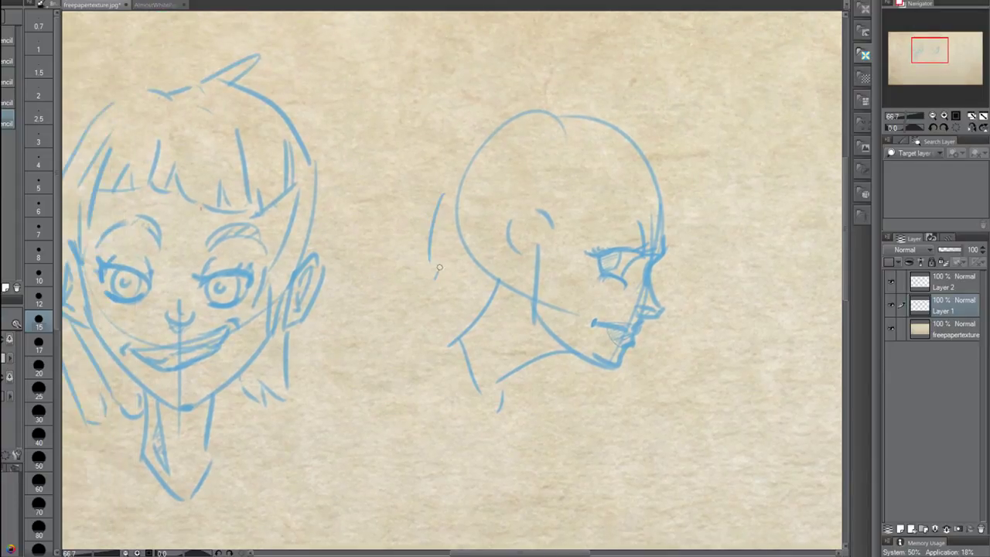
pyautogui.moveTo(474, 125)
pyautogui.mouseDown()
pyautogui.moveTo(435, 190)
pyautogui.moveTo(432, 232)
pyautogui.mouseUp()
pyautogui.moveTo(441, 240); pyautogui.dragTo(458, 317)
pyautogui.moveTo(468, 333)
pyautogui.mouseDown()
pyautogui.moveTo(505, 236)
pyautogui.moveTo(512, 245)
pyautogui.moveTo(482, 304)
pyautogui.mouseUp()
pyautogui.moveTo(517, 265); pyautogui.dragTo(512, 329)
pyautogui.moveTo(513, 341); pyautogui.dragTo(520, 317)
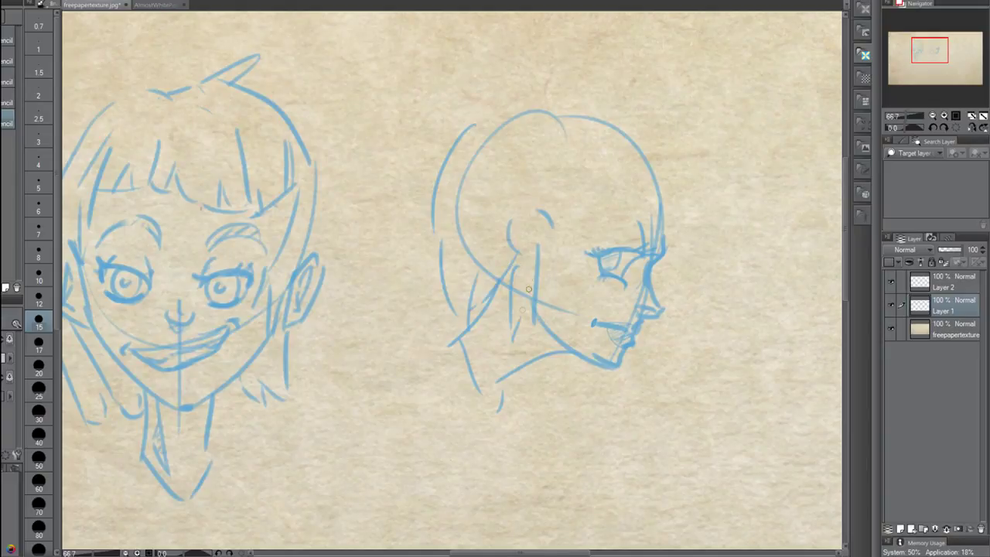
pyautogui.hotkey('ctrl', 'z')
pyautogui.hotkey('ctrl', 'z')
pyautogui.hotkey('ctrl', 'z')
pyautogui.moveTo(512, 245); pyautogui.dragTo(464, 305)
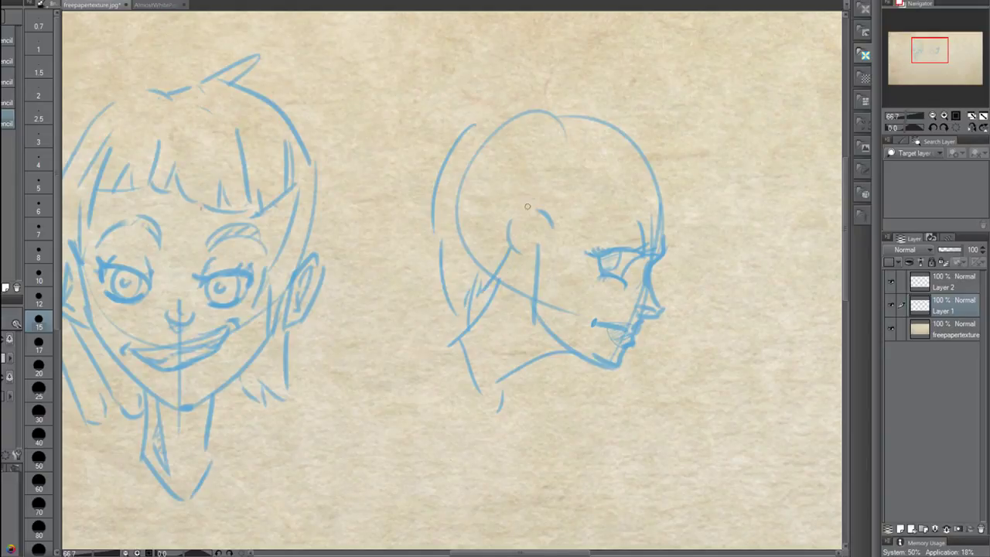
# - Add strands in front of the side-view ear and outline the swept fringe, tuft and flattened crown
pyautogui.moveTo(543, 211)
pyautogui.mouseDown()
pyautogui.moveTo(560, 222)
pyautogui.moveTo(542, 290)
pyautogui.mouseUp()
pyautogui.moveTo(577, 221)
pyautogui.mouseDown()
pyautogui.moveTo(578, 260)
pyautogui.moveTo(595, 216)
pyautogui.moveTo(553, 271)
pyautogui.mouseUp()
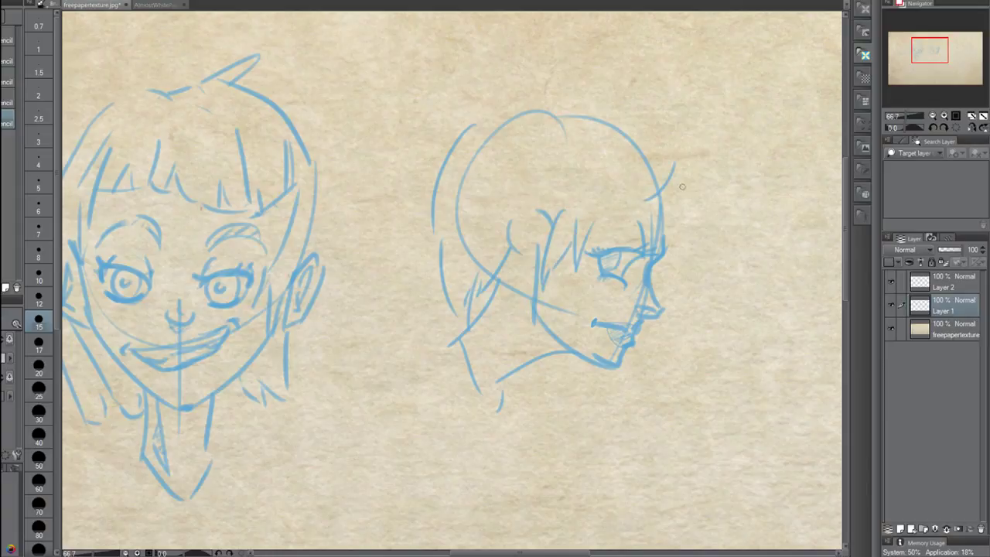
pyautogui.moveTo(598, 178)
pyautogui.mouseDown()
pyautogui.moveTo(659, 198)
pyautogui.moveTo(668, 142)
pyautogui.moveTo(619, 99)
pyautogui.mouseUp()
pyautogui.moveTo(586, 103)
pyautogui.mouseDown()
pyautogui.moveTo(629, 97)
pyautogui.moveTo(490, 96)
pyautogui.moveTo(456, 141)
pyautogui.mouseUp()
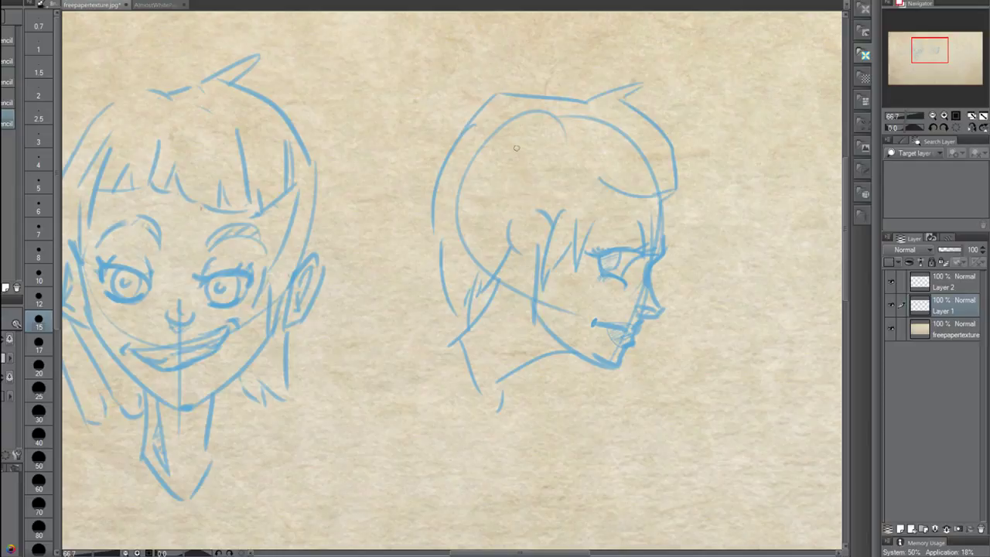
# - Add long loose strands to the back of the side-view hair
pyautogui.moveTo(485, 278); pyautogui.dragTo(499, 239)
pyautogui.moveTo(444, 287); pyautogui.dragTo(458, 210)
pyautogui.moveTo(455, 268)
pyautogui.mouseDown()
pyautogui.moveTo(490, 182)
pyautogui.moveTo(486, 139)
pyautogui.mouseUp()
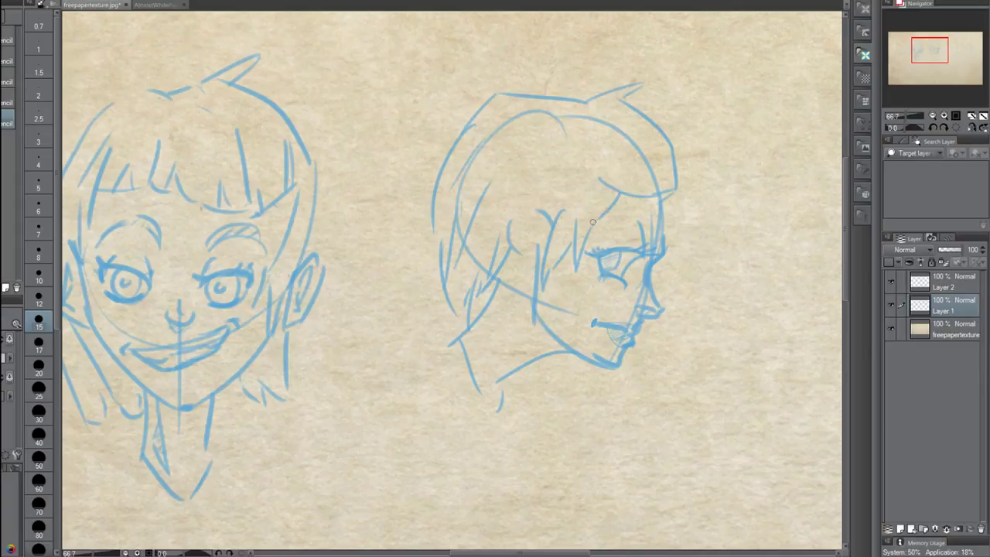
# - Draw a pointed fringe lock at the side-view temple and try extra strands around the ear
pyautogui.hotkey('ctrl', 'z')
pyautogui.moveTo(595, 180)
pyautogui.mouseDown()
pyautogui.moveTo(593, 226)
pyautogui.moveTo(606, 196)
pyautogui.mouseUp()
pyautogui.hotkey('ctrl', 'z')
pyautogui.hotkey('ctrl', 'z')
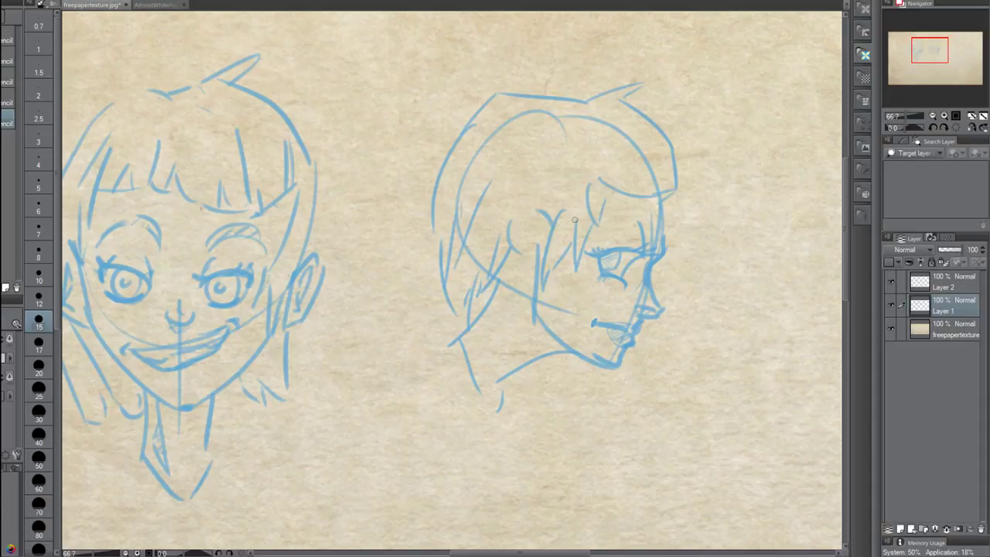
pyautogui.moveTo(554, 257); pyautogui.dragTo(573, 216)
pyautogui.hotkey('ctrl', 'z')
pyautogui.moveTo(551, 266); pyautogui.dragTo(566, 228)
pyautogui.moveTo(509, 252); pyautogui.dragTo(504, 269)
pyautogui.hotkey('ctrl', 'z')
pyautogui.hotkey('ctrl', 'z')
# - Hatch the long side hair of the front-facing head from its lower tips up towards the crown
pyautogui.moveTo(928, 43); pyautogui.dragTo(923, 44)
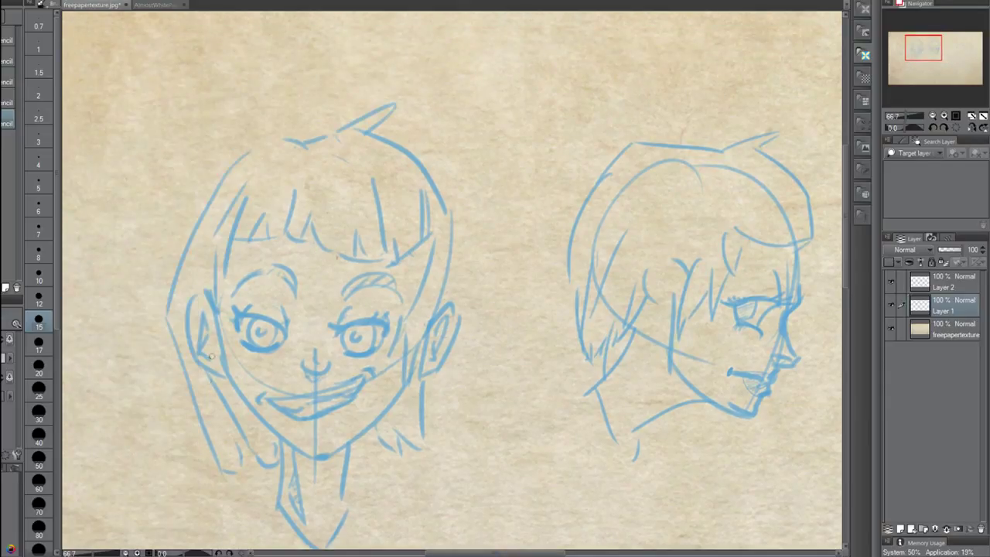
pyautogui.moveTo(233, 465); pyautogui.dragTo(241, 461)
pyautogui.moveTo(245, 442); pyautogui.dragTo(225, 448)
pyautogui.moveTo(252, 417); pyautogui.dragTo(216, 424)
pyautogui.moveTo(248, 407); pyautogui.dragTo(209, 415)
pyautogui.moveTo(231, 397)
pyautogui.mouseDown()
pyautogui.moveTo(204, 410)
pyautogui.moveTo(202, 382)
pyautogui.moveTo(173, 325)
pyautogui.moveTo(188, 263)
pyautogui.moveTo(208, 253)
pyautogui.moveTo(196, 243)
pyautogui.moveTo(248, 174)
pyautogui.mouseUp()
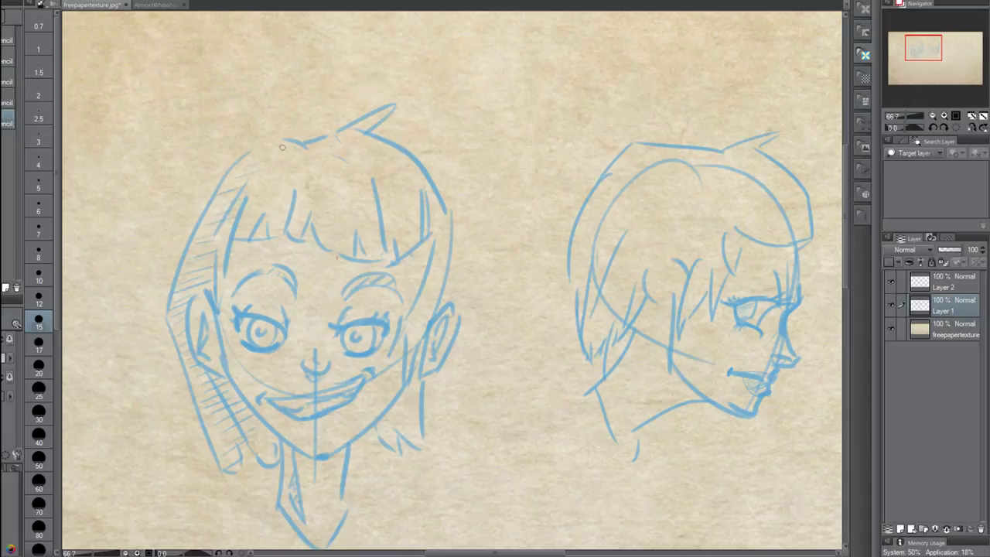
# - Hatch the first fringe locks next to the shaded side hair of the front-facing head
pyautogui.moveTo(239, 227); pyautogui.dragTo(256, 223)
pyautogui.moveTo(246, 214)
pyautogui.mouseDown()
pyautogui.moveTo(269, 211)
pyautogui.moveTo(269, 202)
pyautogui.mouseUp()
pyautogui.moveTo(266, 237); pyautogui.dragTo(280, 235)
pyautogui.moveTo(261, 230)
pyautogui.mouseDown()
pyautogui.moveTo(278, 228)
pyautogui.moveTo(287, 204)
pyautogui.mouseUp()
pyautogui.moveTo(270, 201); pyautogui.dragTo(293, 185)
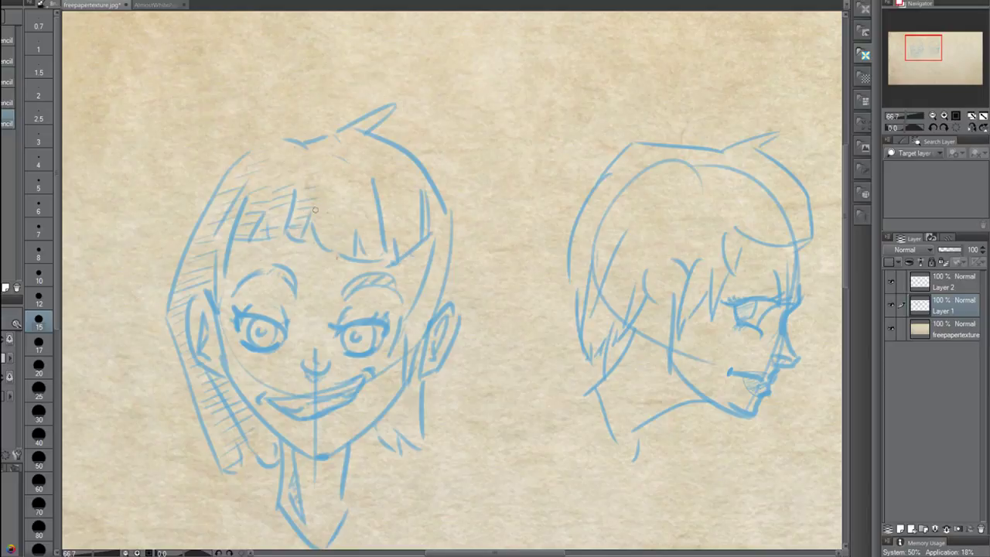
# - Hatch the middle of the front-facing fringe upwards to the base of the tuft
pyautogui.moveTo(346, 251); pyautogui.dragTo(355, 251)
pyautogui.moveTo(336, 247); pyautogui.dragTo(351, 243)
pyautogui.moveTo(324, 236); pyautogui.dragTo(351, 231)
pyautogui.moveTo(314, 224)
pyautogui.mouseDown()
pyautogui.moveTo(372, 219)
pyautogui.moveTo(322, 214)
pyautogui.mouseUp()
pyautogui.moveTo(374, 194)
pyautogui.mouseDown()
pyautogui.moveTo(319, 200)
pyautogui.moveTo(320, 165)
pyautogui.mouseUp()
pyautogui.moveTo(383, 164); pyautogui.dragTo(333, 159)
pyautogui.moveTo(405, 153)
pyautogui.mouseDown()
pyautogui.moveTo(336, 149)
pyautogui.moveTo(338, 140)
pyautogui.mouseUp()
pyautogui.moveTo(364, 136); pyautogui.dragTo(345, 133)
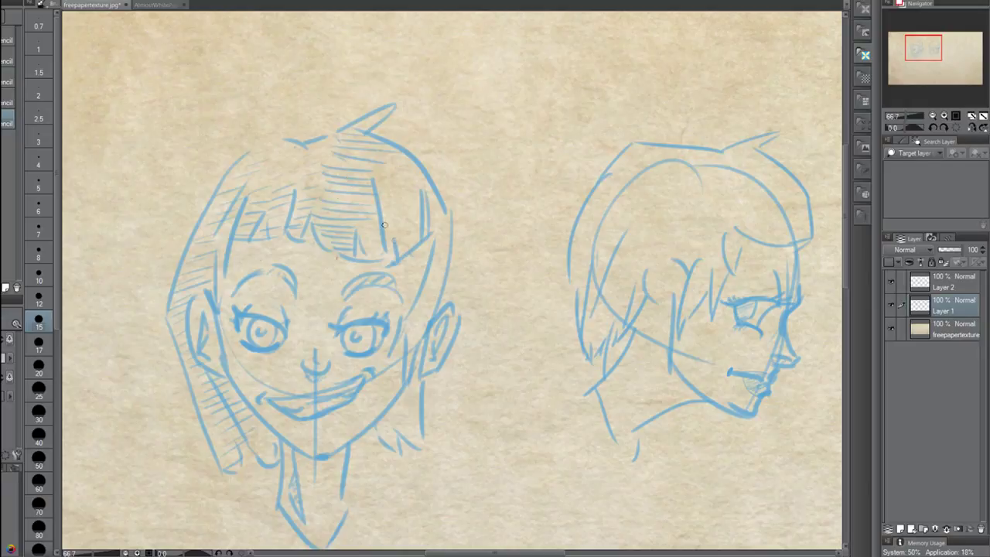
# - Hatch the remaining fringe, the hair around the right-hand ear and the unshaded crown of the front-facing head
pyautogui.moveTo(404, 243)
pyautogui.mouseDown()
pyautogui.moveTo(388, 255)
pyautogui.moveTo(379, 223)
pyautogui.mouseUp()
pyautogui.moveTo(421, 203)
pyautogui.mouseDown()
pyautogui.moveTo(387, 209)
pyautogui.moveTo(382, 200)
pyautogui.mouseUp()
pyautogui.moveTo(412, 186); pyautogui.dragTo(379, 184)
pyautogui.moveTo(413, 169); pyautogui.dragTo(382, 175)
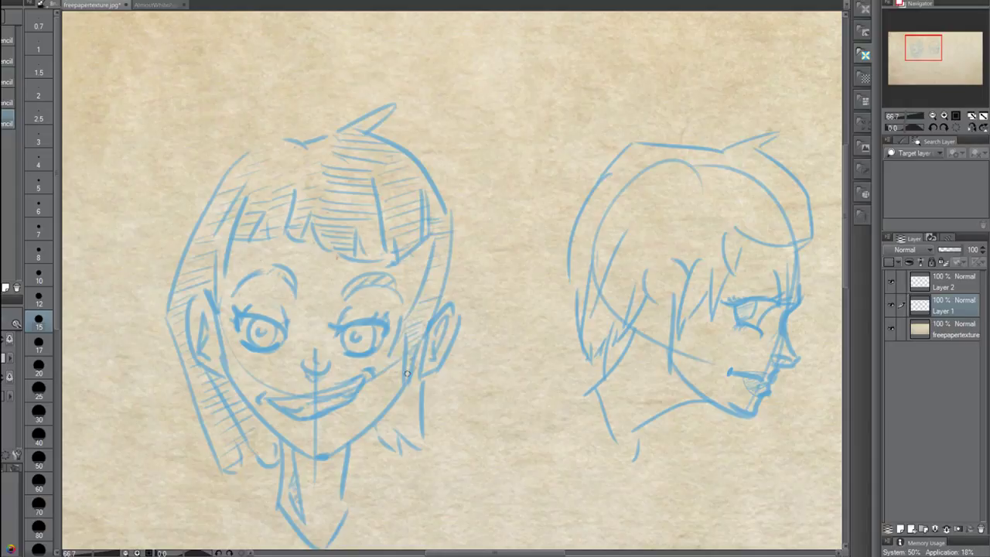
pyautogui.moveTo(424, 400)
pyautogui.mouseDown()
pyautogui.moveTo(386, 435)
pyautogui.moveTo(407, 431)
pyautogui.moveTo(391, 448)
pyautogui.mouseUp()
pyautogui.moveTo(258, 165); pyautogui.dragTo(307, 156)
pyautogui.moveTo(270, 162); pyautogui.dragTo(294, 147)
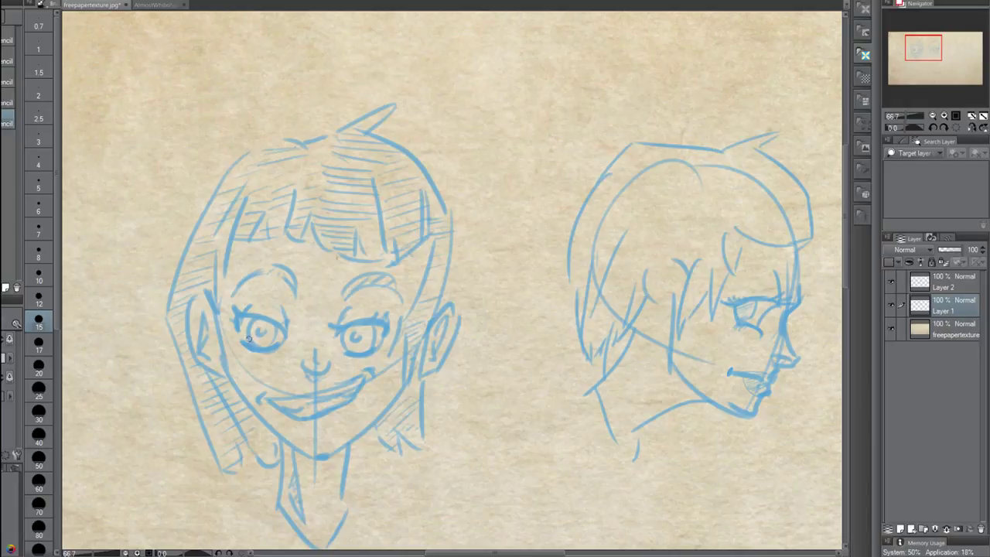